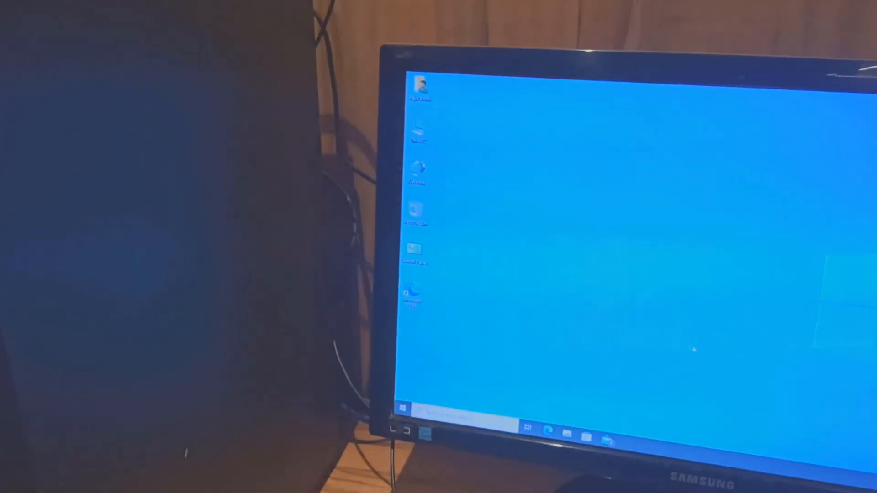
- Open the Network location and browse to the shared computer \\HP-LAPTOP-AMD by its network path
double_click(434, 164)
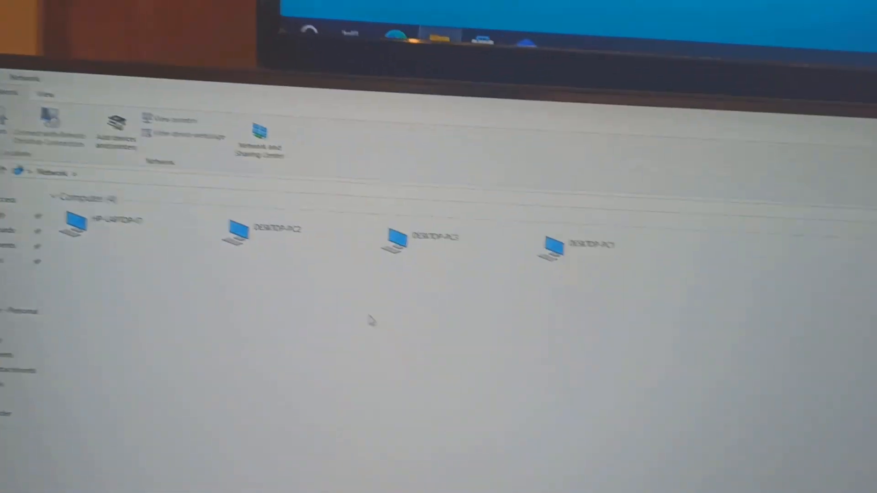
left_click(309, 117)
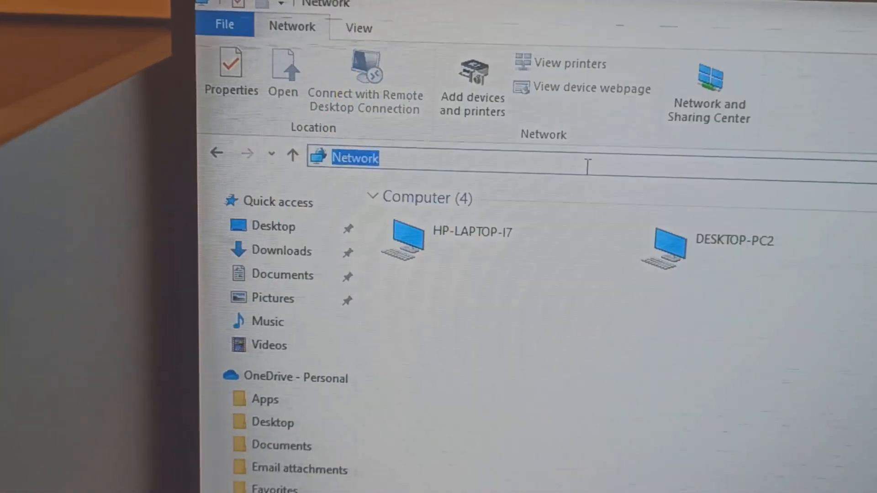
type("\\\\")
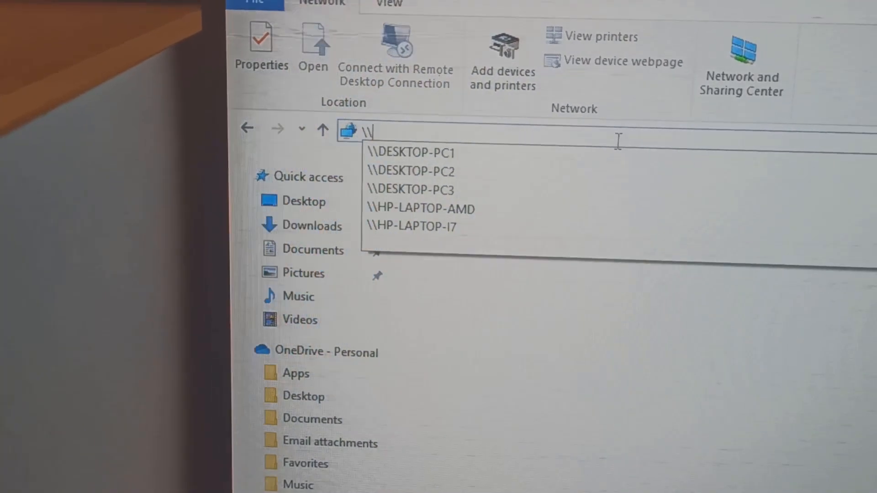
type("hp")
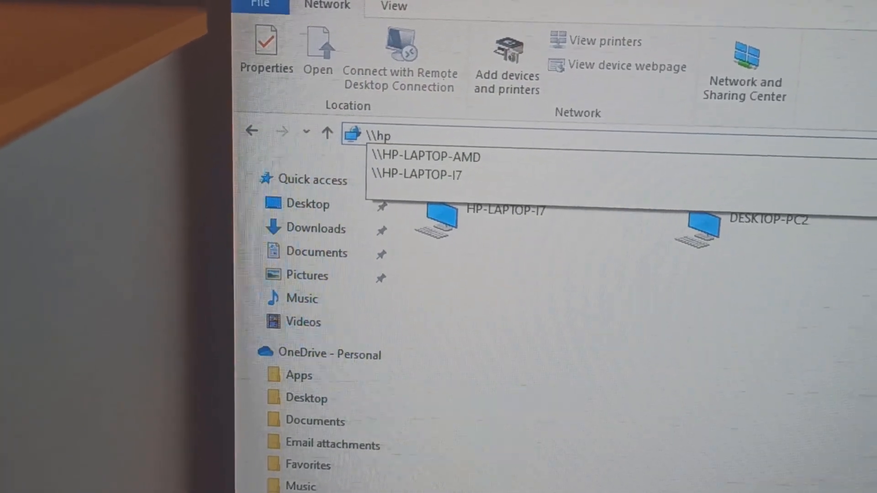
key("Down")
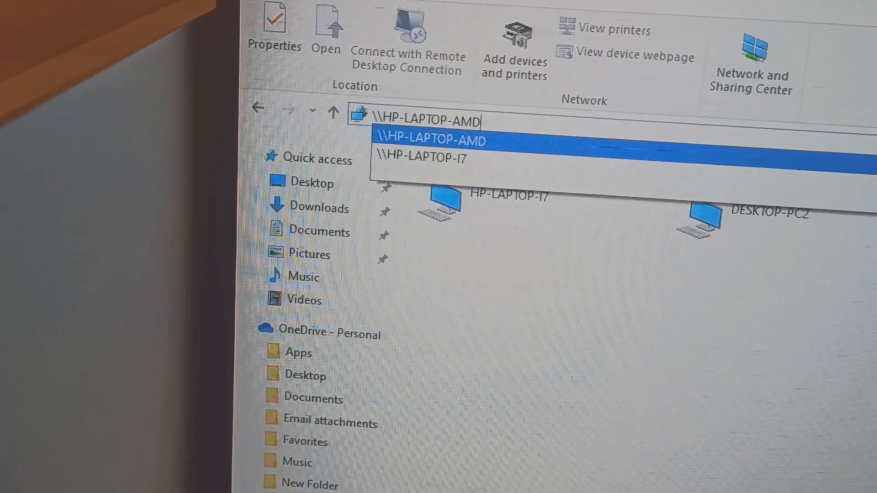
key("Return")
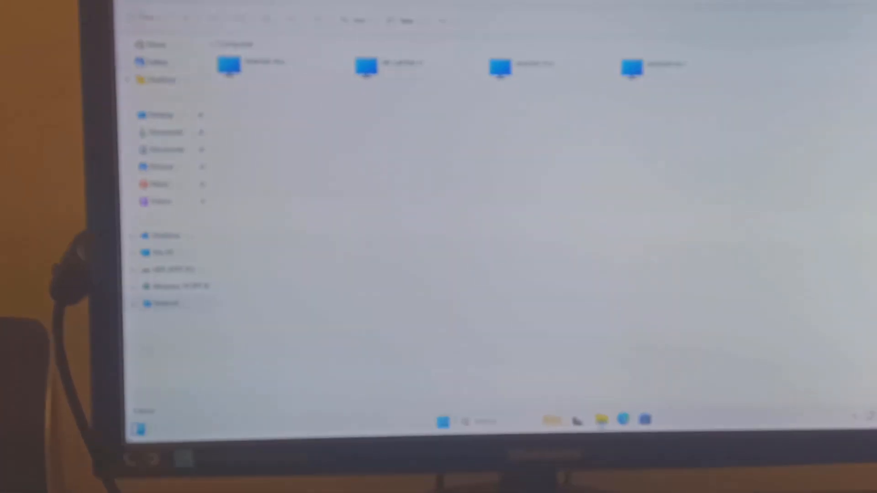
- Turn on File and printer sharing for private networks in the Advanced sharing settings under Network & internet
left_click(802, 355)
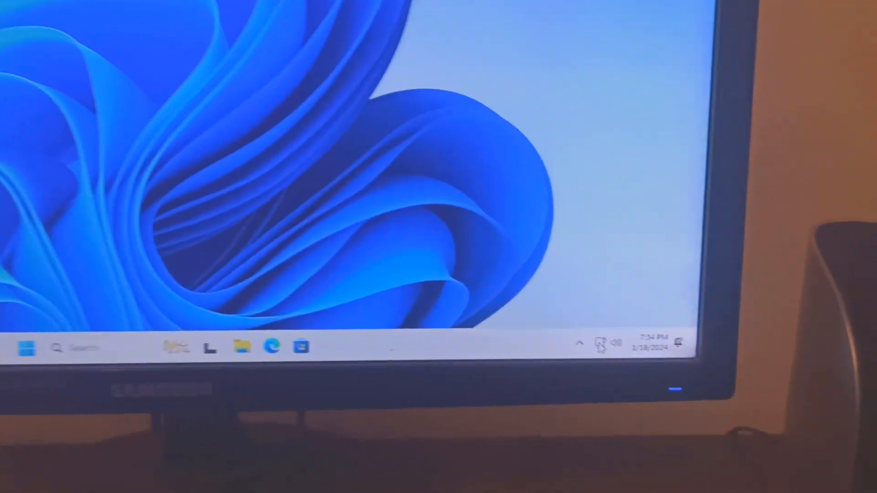
right_click(628, 361)
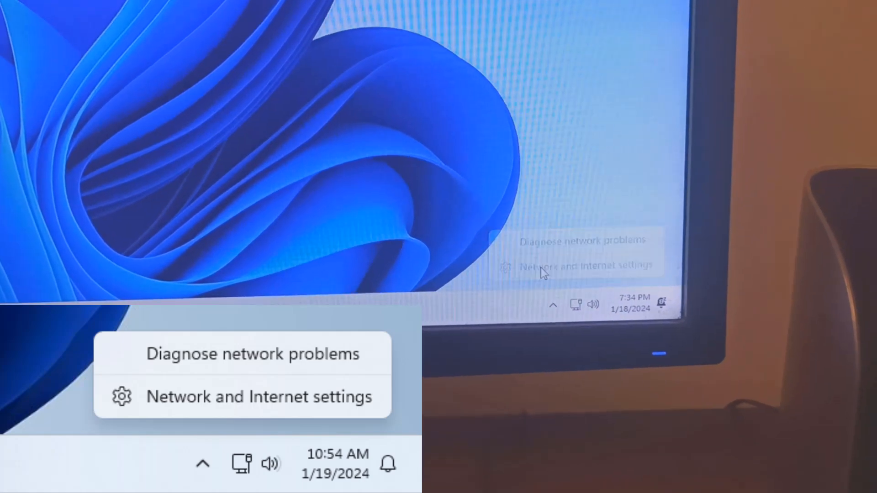
left_click(541, 267)
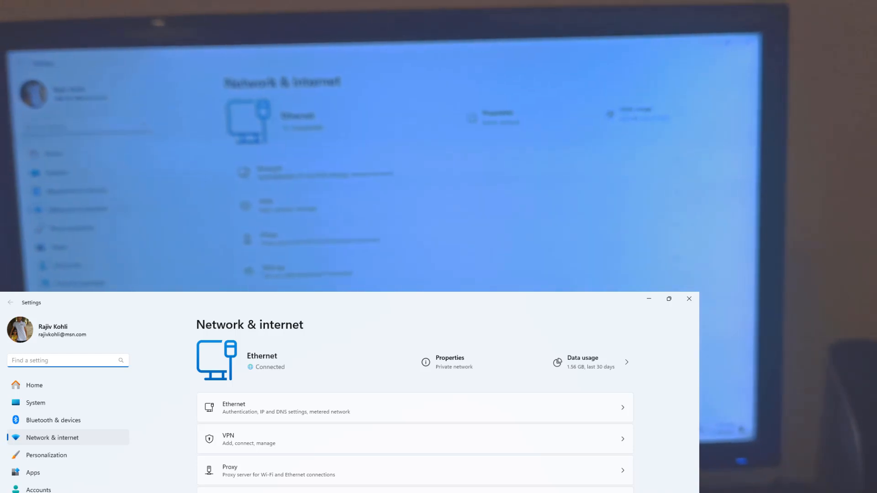
left_click(272, 165)
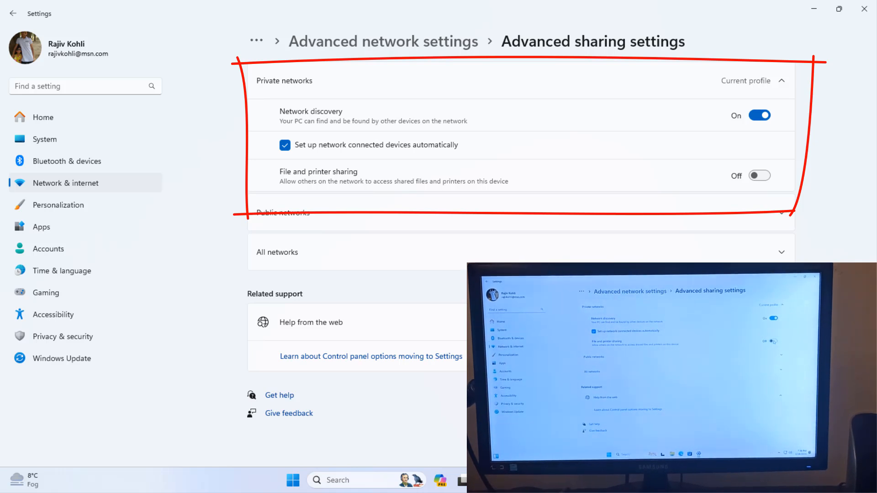
left_click(759, 175)
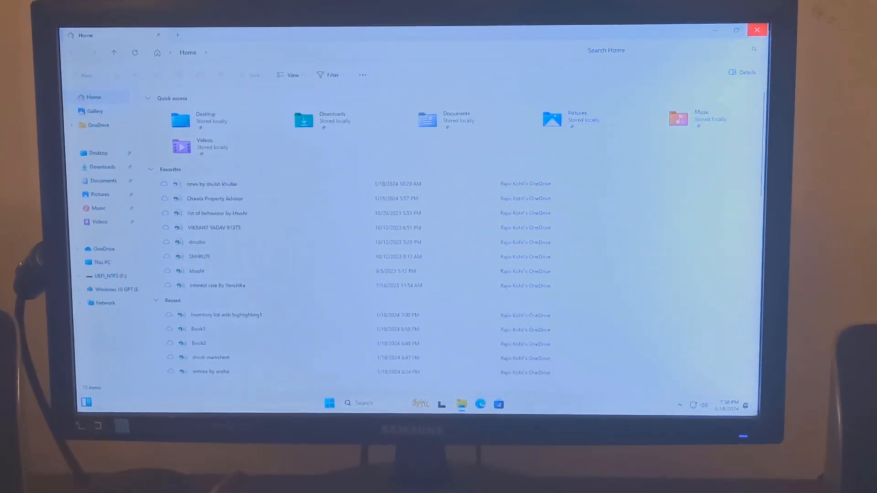
- Reopen File Explorer at the Network location and open DESKTOP-PC1's shared Public folder inside Users
left_click(761, 28)
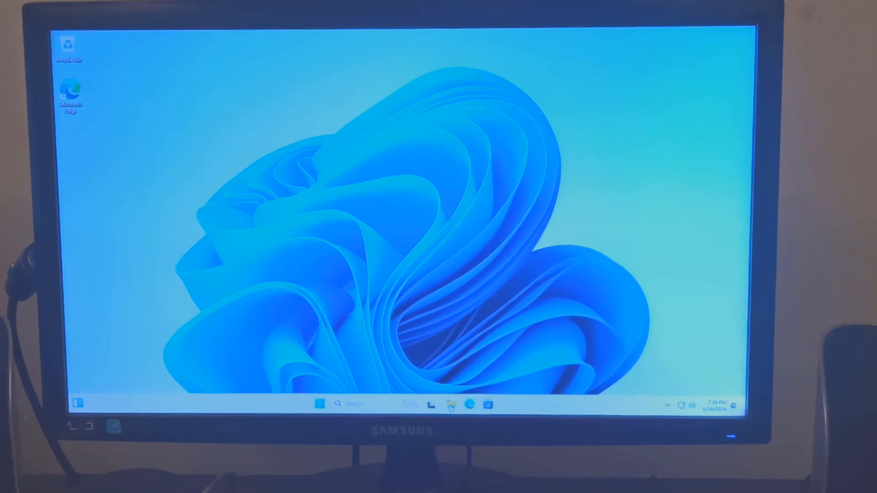
left_click(451, 403)
left_click(85, 309)
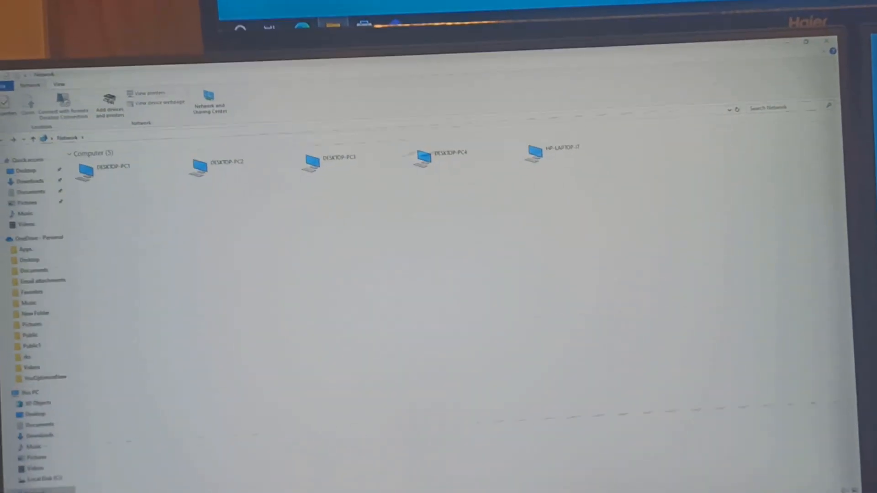
double_click(133, 155)
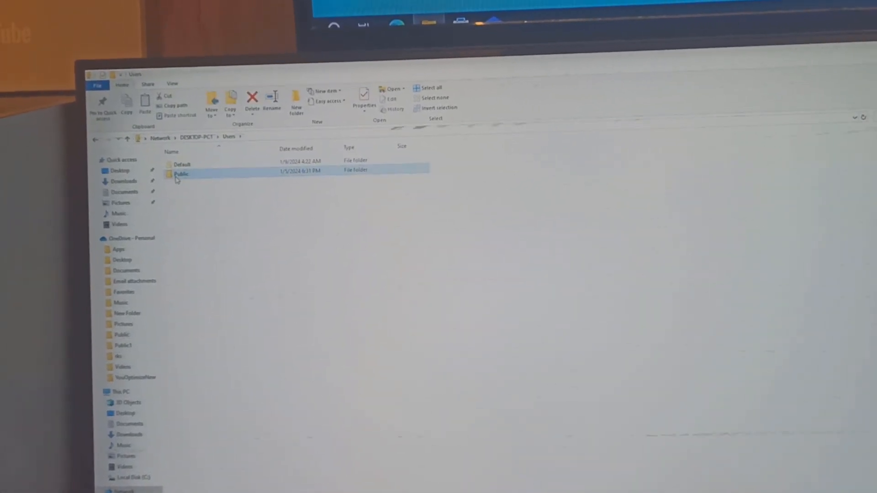
double_click(179, 174)
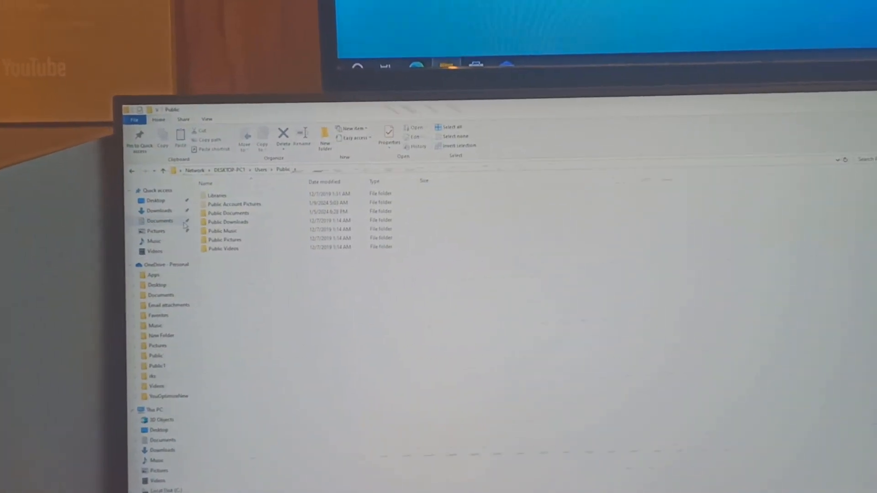
- Copy the event planner Excel workbook from Documents into the Public folder at C:\Users\Public
left_click(189, 223)
left_click(231, 223)
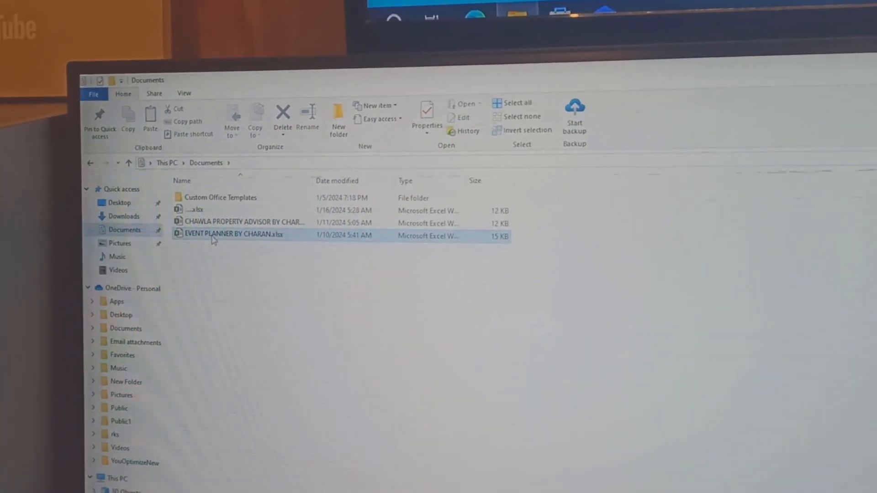
right_click(212, 241)
left_click(244, 411)
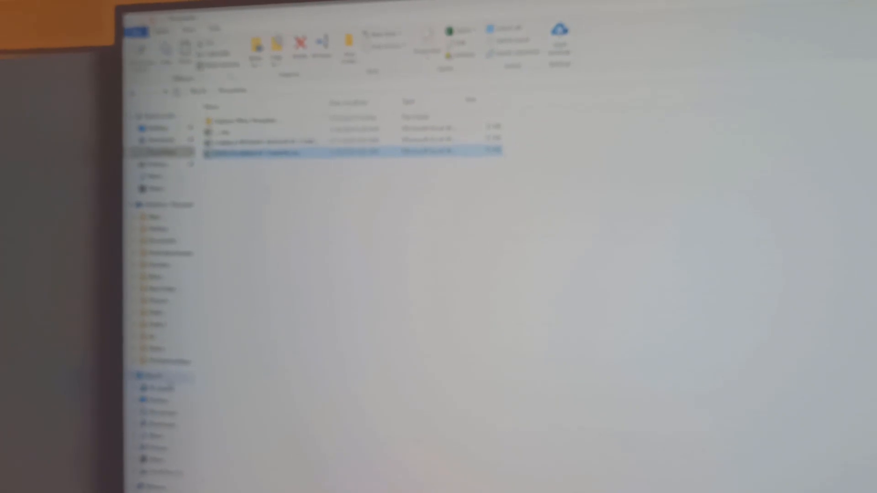
left_click(177, 478)
double_click(241, 227)
double_click(219, 171)
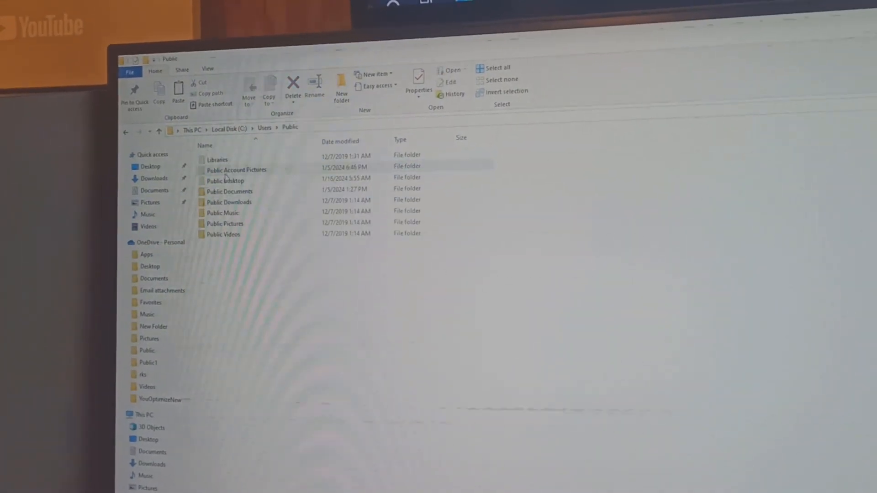
right_click(265, 261)
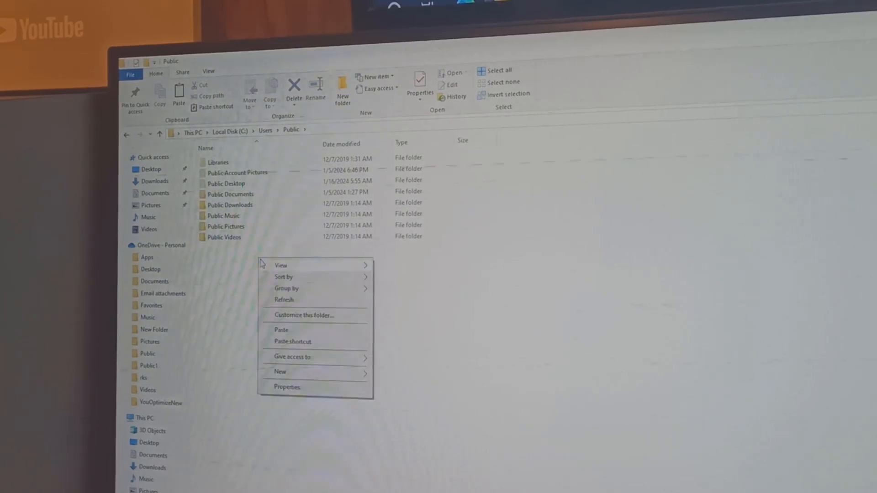
left_click(282, 330)
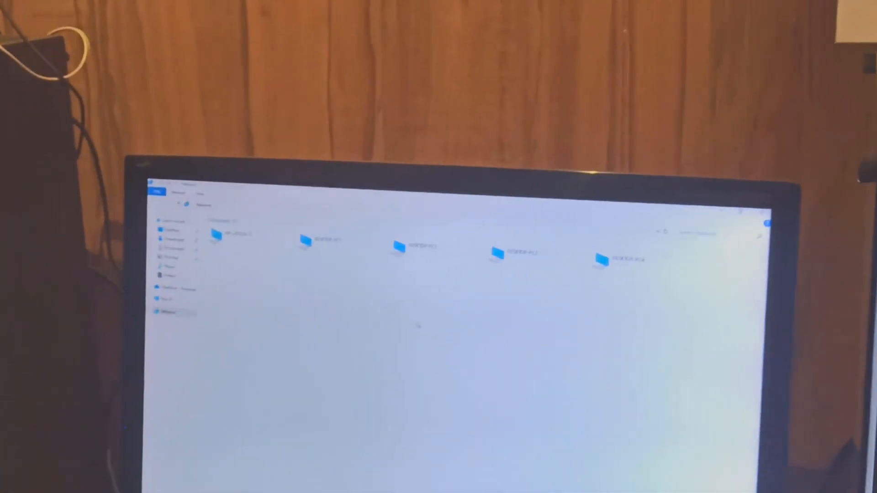
- From the other computer's Network location, open DESKTOP-PC2's shared Users folder and examine its Public folder
double_click(529, 245)
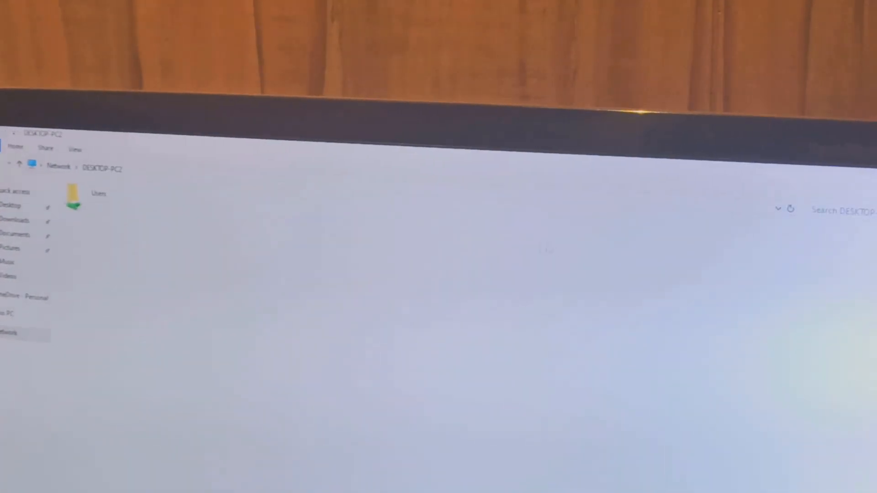
double_click(135, 197)
double_click(123, 191)
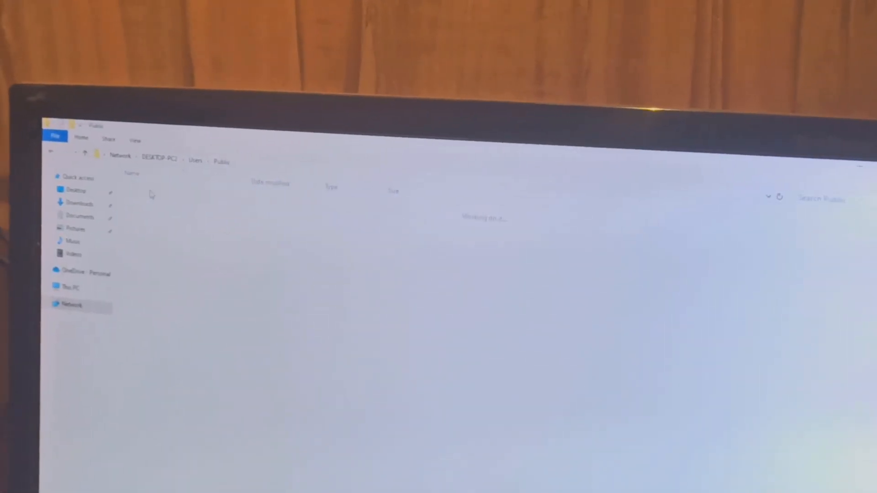
left_click(167, 249)
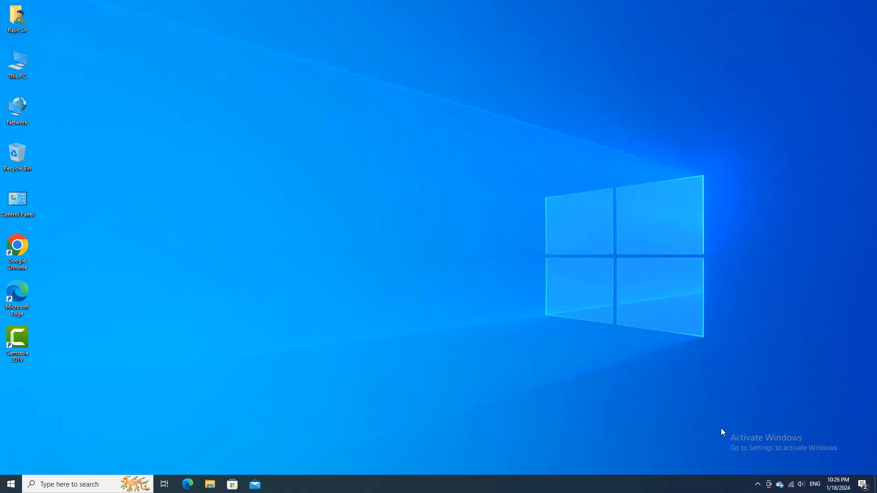
- Check the network profile in the properties of the connected Kohli Computer Institute Wi-Fi network, and close Settings
left_click(791, 486)
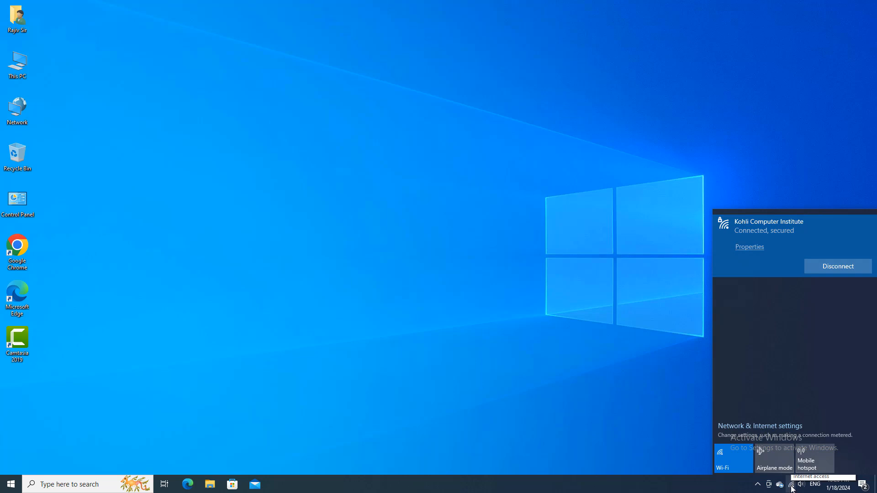
left_click(744, 249)
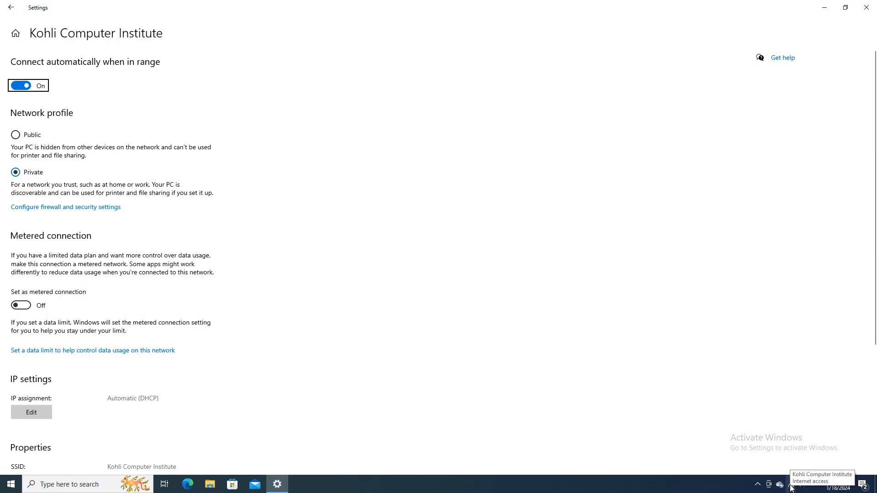
left_click(865, 11)
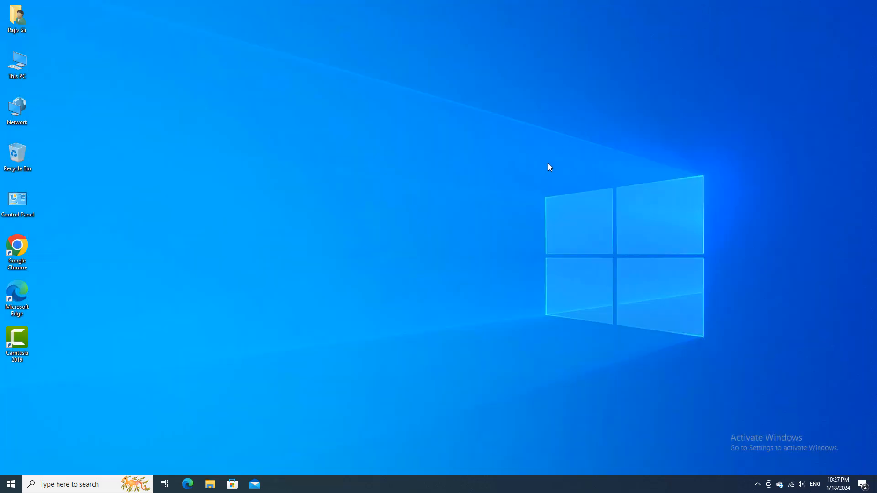
- Reopen Settings and view the Wi-Fi connection's properties from the Network & Internet status page
key("super+i")
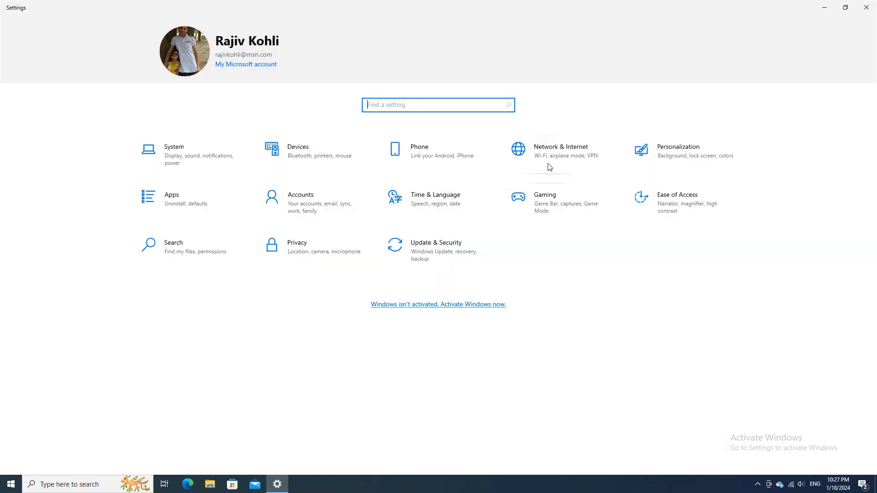
left_click(866, 8)
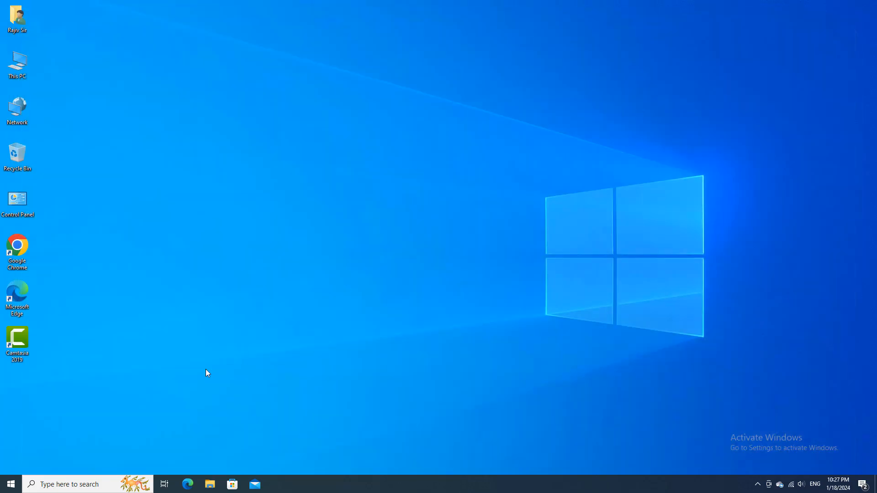
left_click(11, 485)
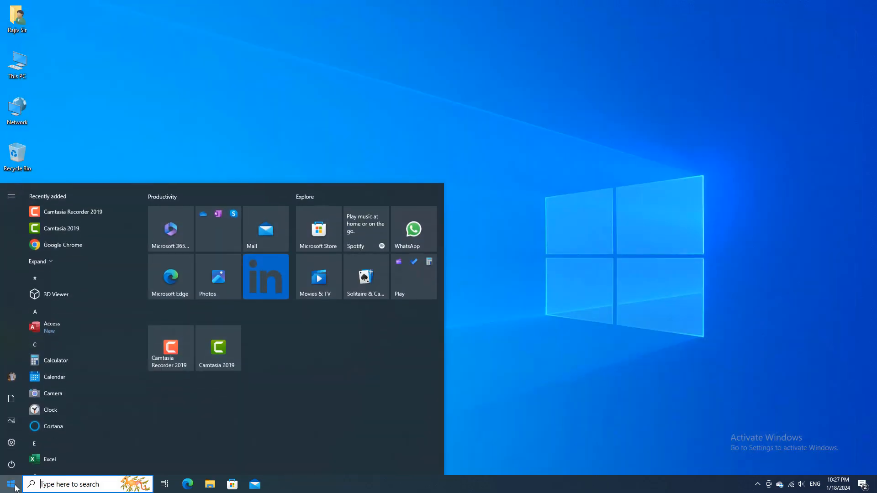
left_click(9, 445)
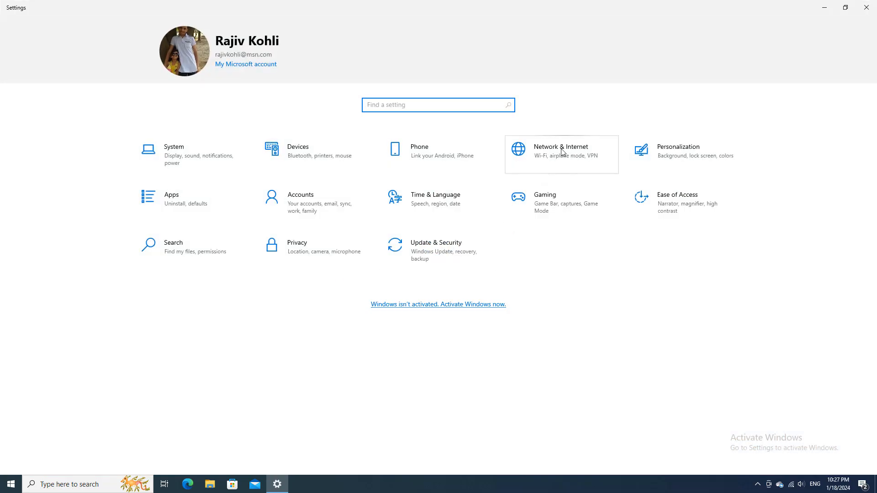
left_click(562, 152)
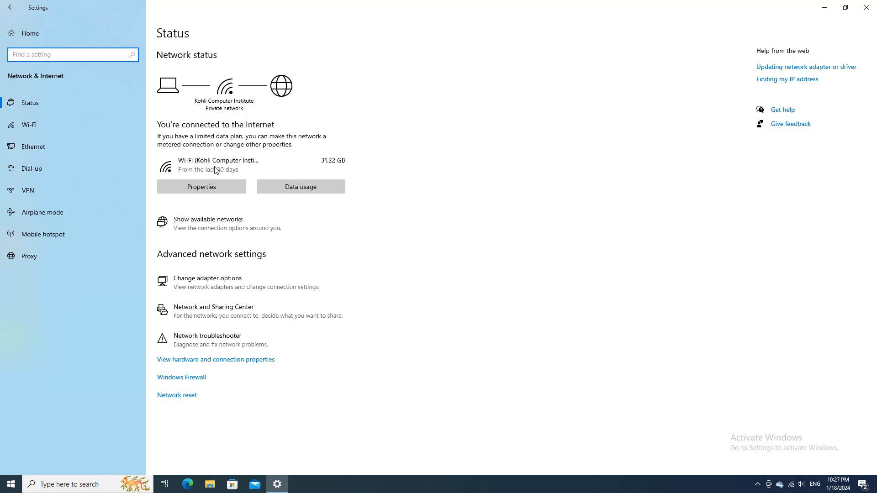
left_click(212, 188)
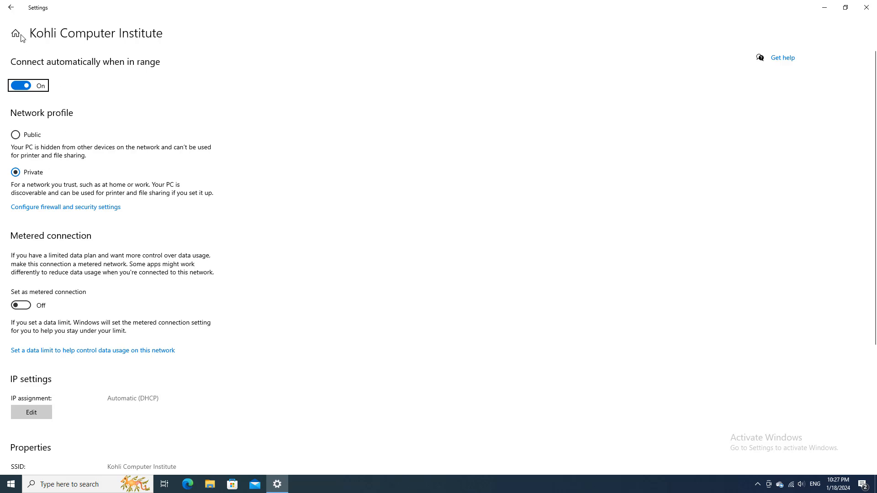
- Leave the connection's properties and look at the Wi-Fi and Ethernet pages to locate the active connection
left_click(11, 7)
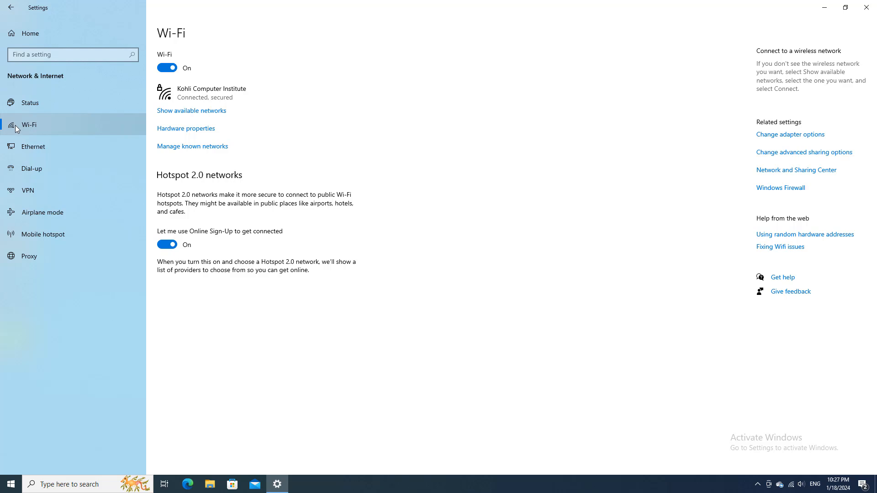
left_click(42, 150)
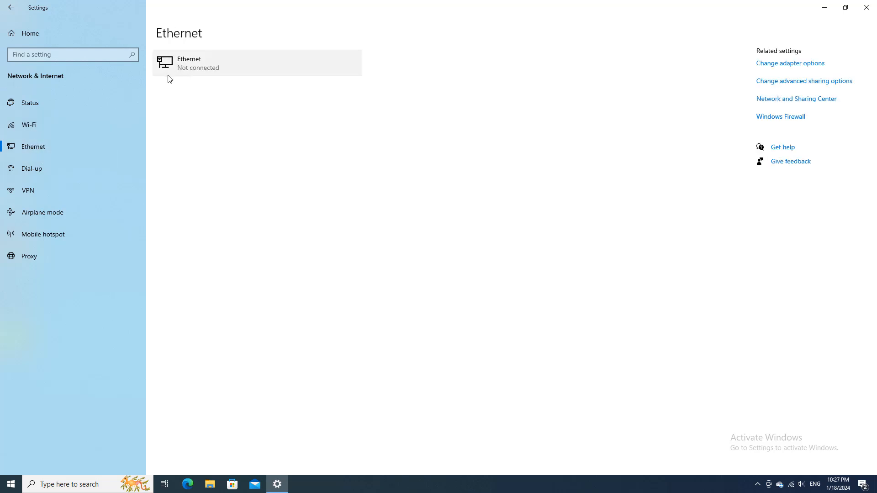
left_click(71, 125)
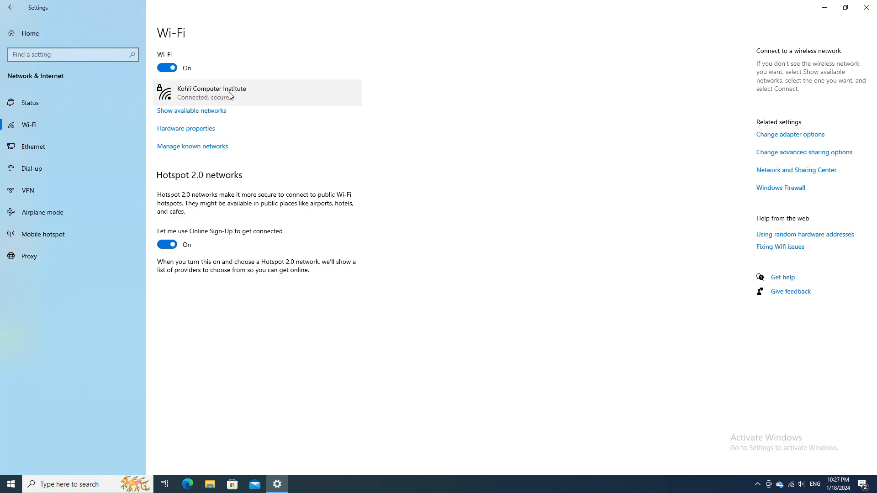
- Open the Kohli Computer Institute Wi-Fi properties, set the network profile to Private, and close Settings
left_click(193, 96)
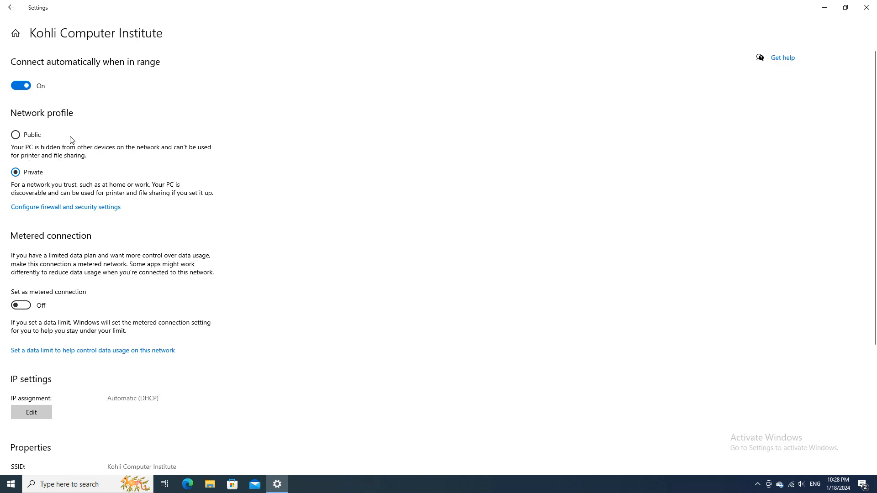
left_click(17, 137)
left_click(29, 138)
left_click(24, 176)
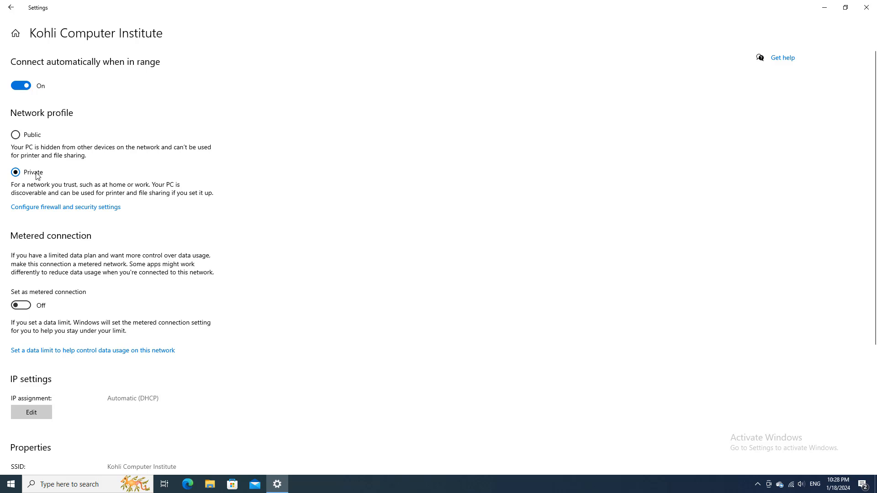
left_click(866, 13)
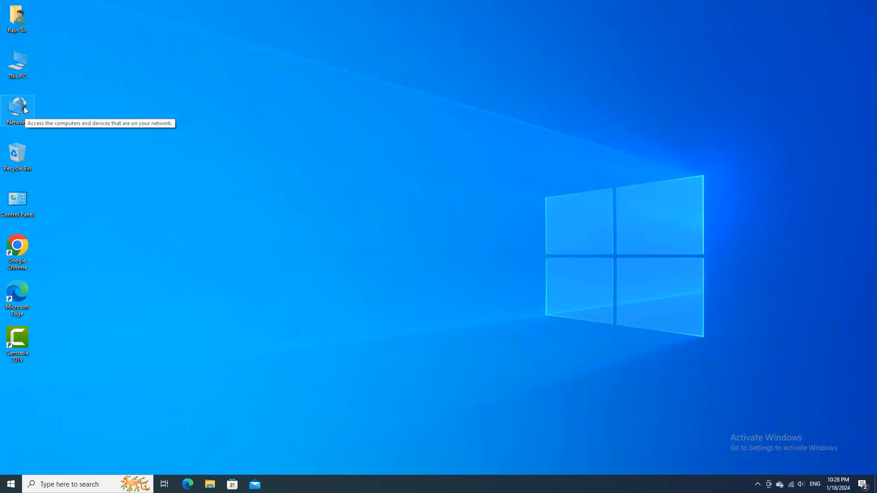
- View the Network and Sharing Center from the properties of the desktop's Network item, and close it
right_click(24, 104)
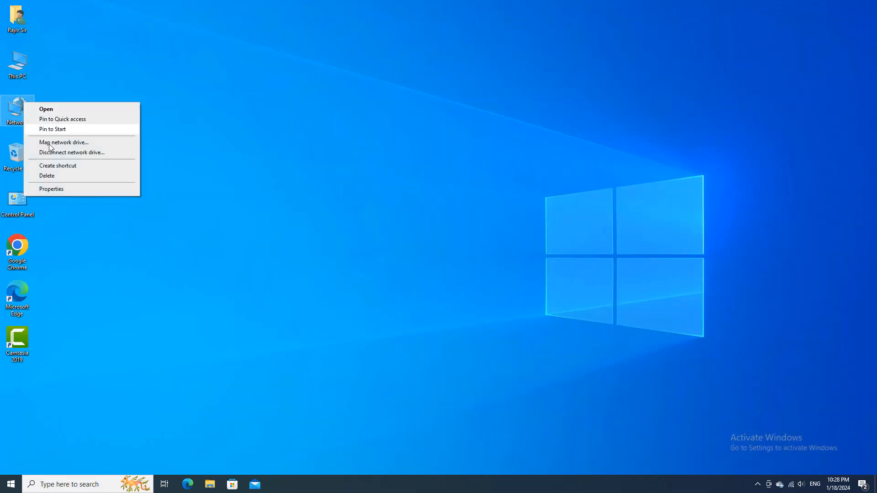
left_click(67, 189)
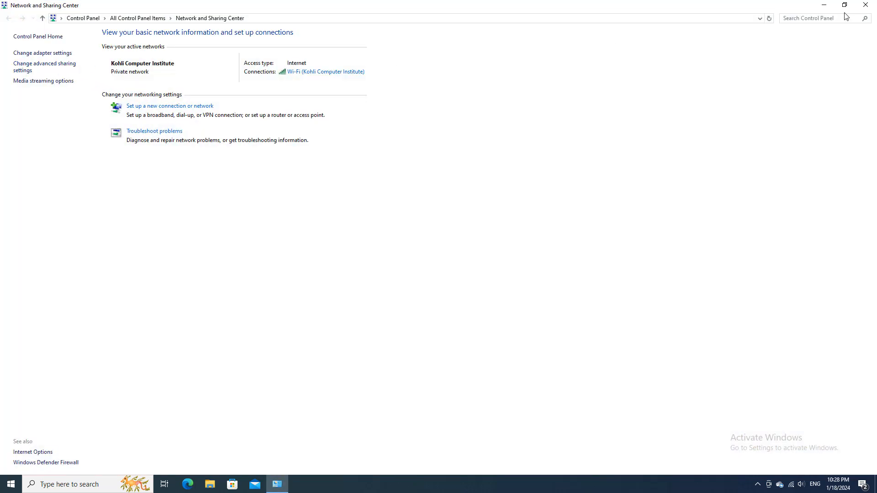
left_click(866, 5)
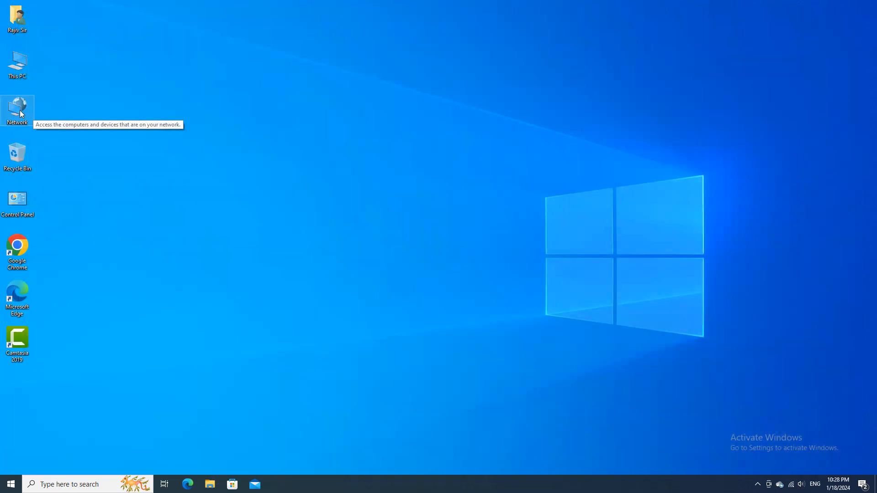
- Open the advanced sharing settings by way of the properties of Network in File Explorer
left_click(215, 487)
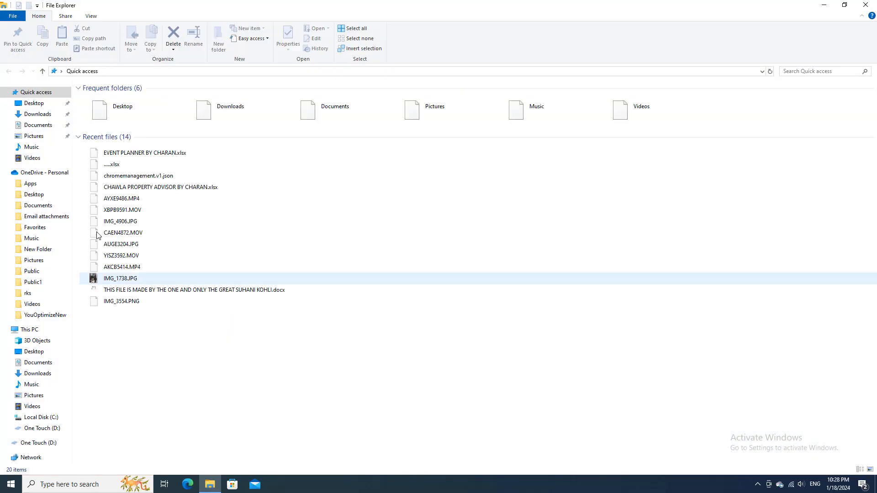
right_click(35, 460)
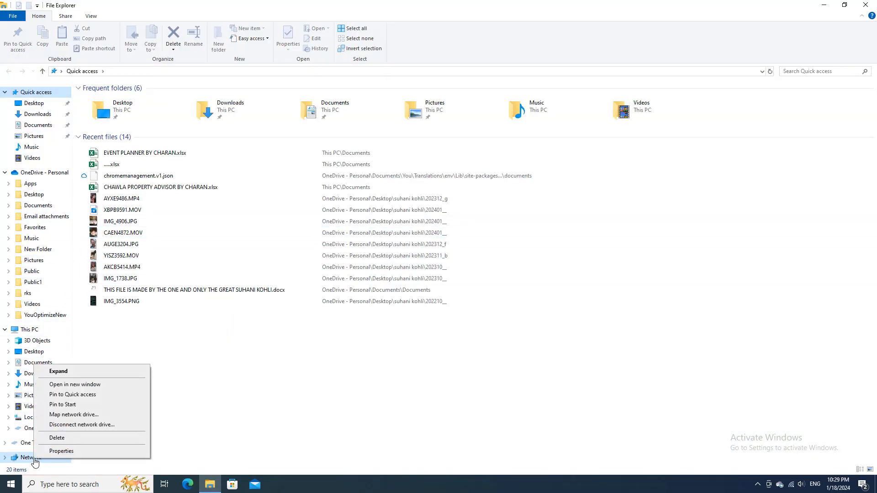
left_click(56, 451)
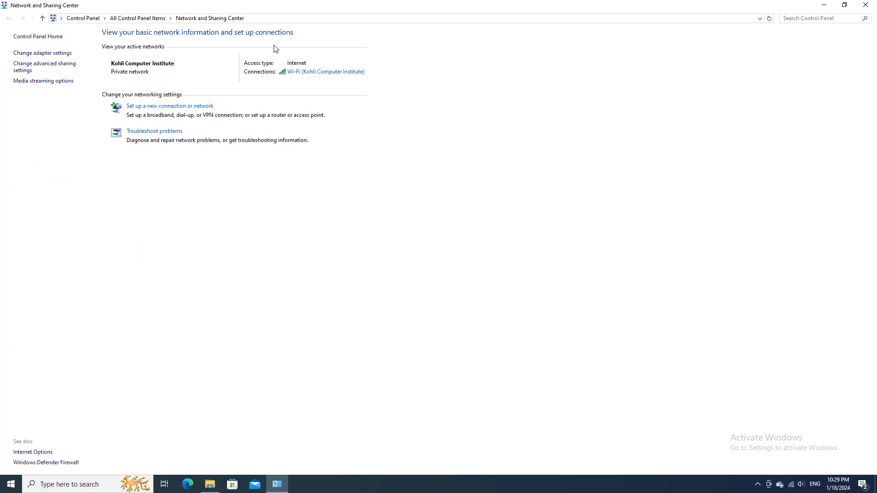
left_click(52, 69)
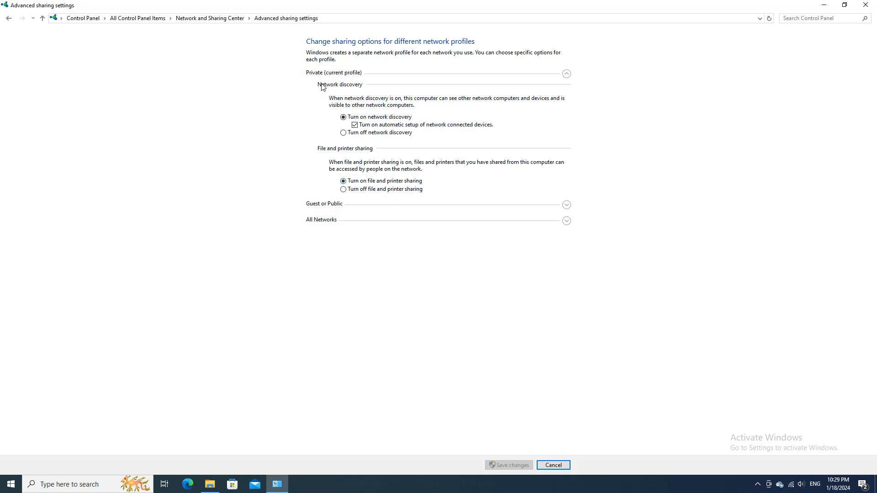
- Turn on network discovery and file and printer sharing for the Guest or Public profile, and return to the Private profile
left_click(567, 205)
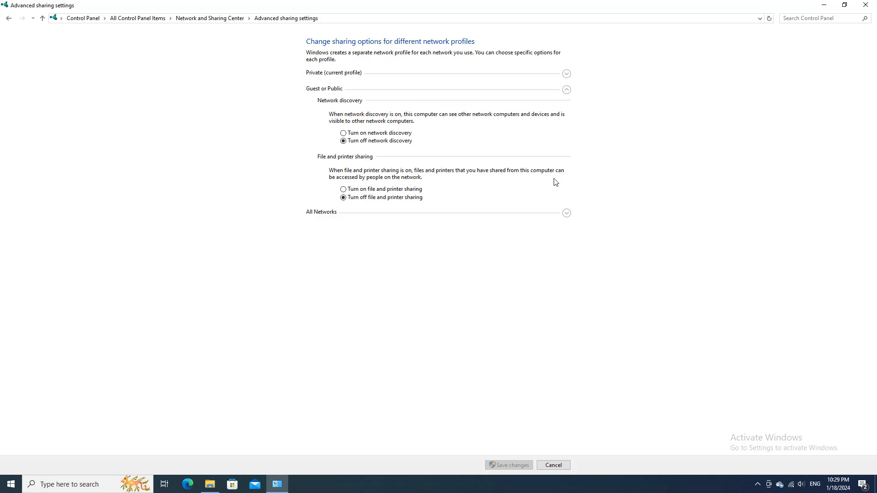
left_click(350, 133)
left_click(357, 191)
left_click(356, 75)
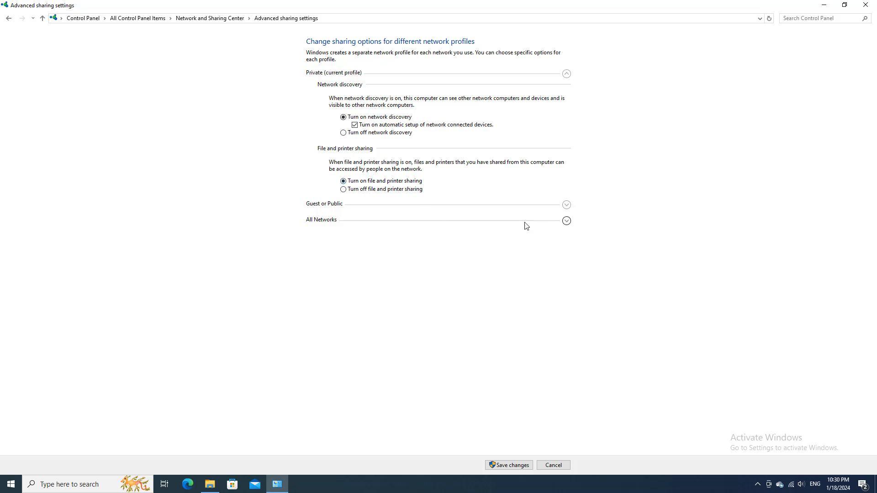
- Check the All Networks sharing options, save the sharing changes, and open the desktop's Network location
left_click(567, 221)
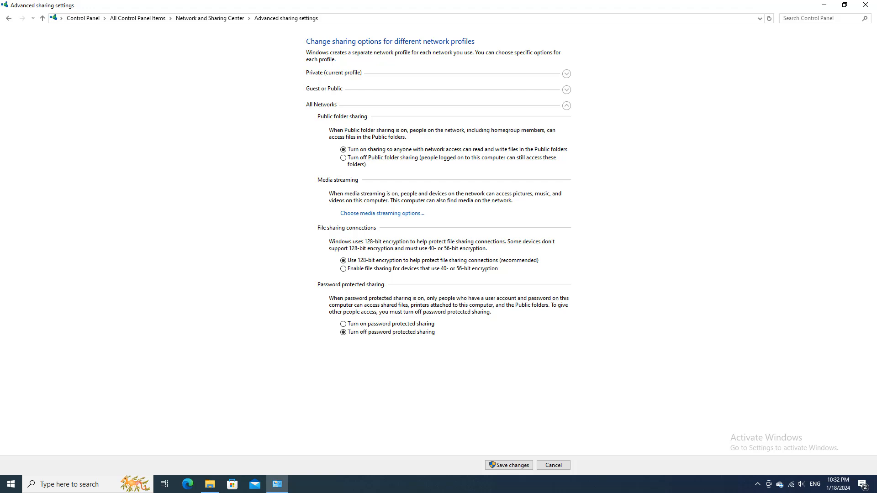
left_click(503, 466)
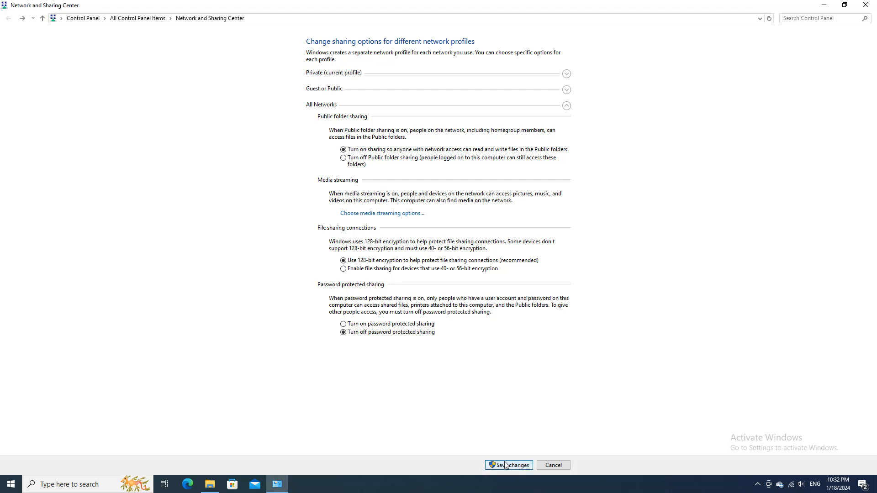
left_click(865, 5)
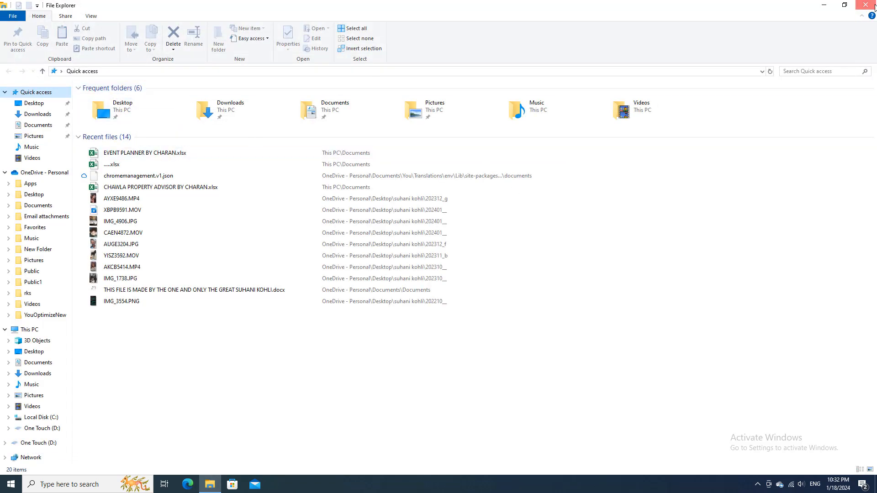
left_click(862, 10)
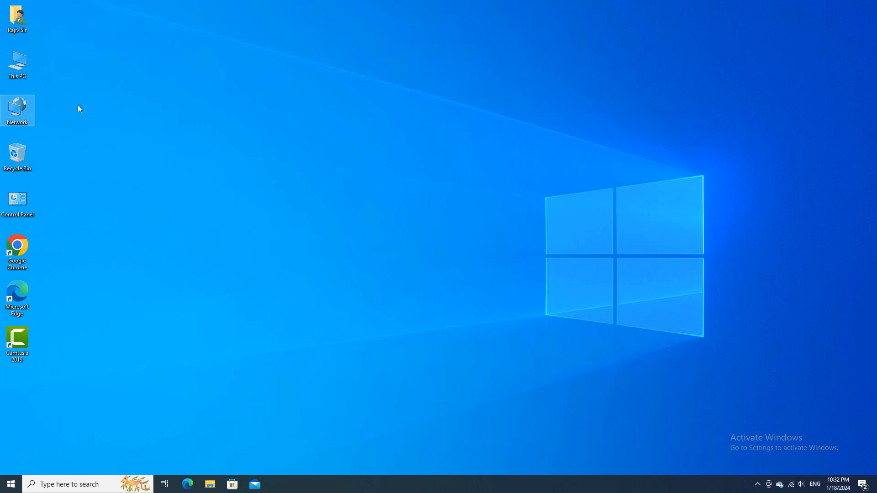
double_click(20, 111)
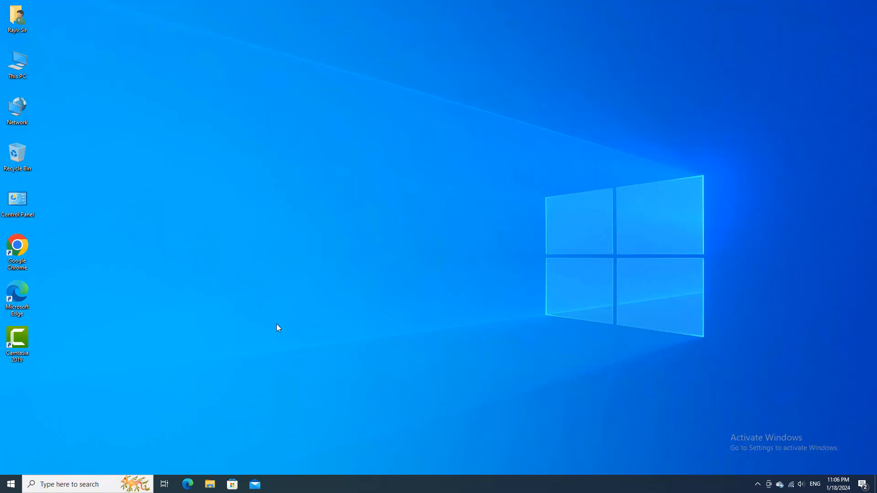
- Open the Public folder under Users on Local Disk (C:) and examine its contents
double_click(24, 68)
left_click(132, 175)
double_click(132, 175)
double_click(98, 169)
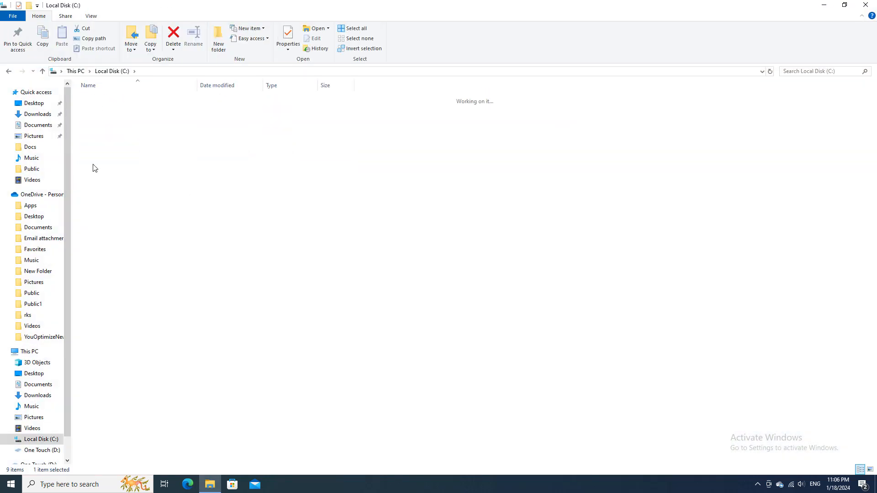
double_click(106, 111)
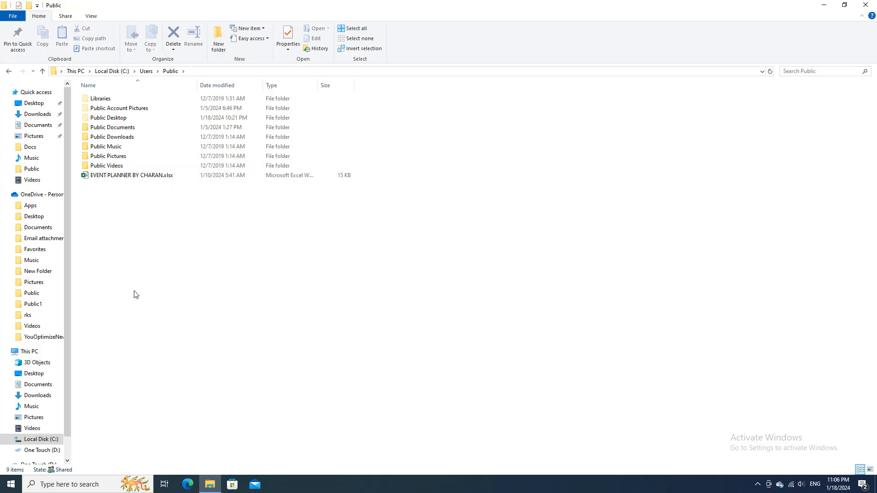
- View the folders at the root of Local Disk (C:) and return to This PC
left_click(28, 352)
double_click(165, 169)
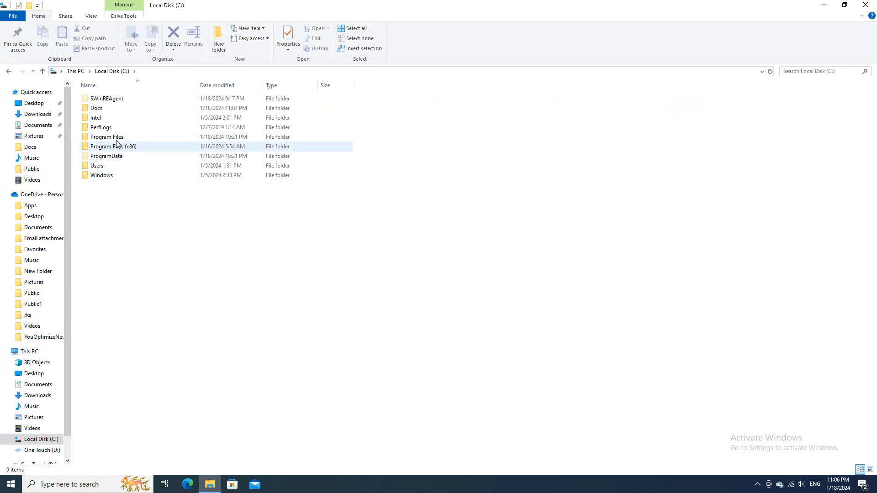
left_click(76, 72)
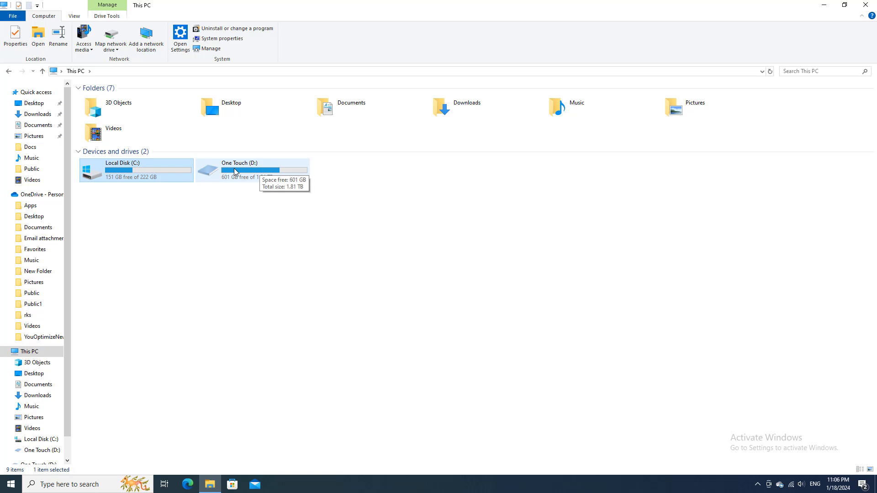
- In the advanced sharing settings of the Family folder on the One Touch (D:) drive, enable sharing of the folder
double_click(239, 172)
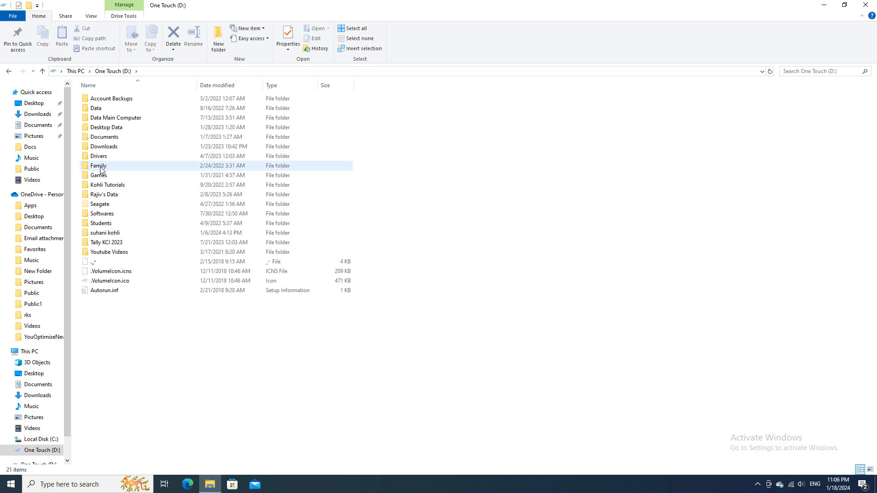
right_click(100, 166)
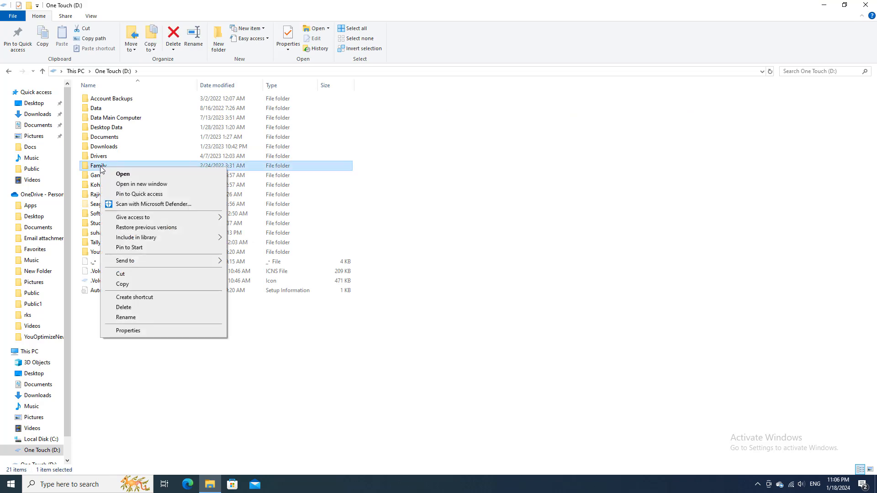
left_click(143, 332)
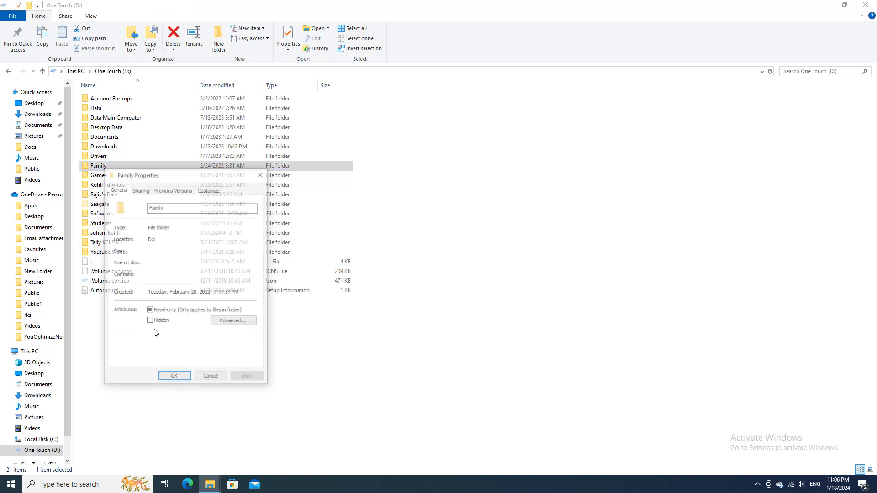
left_click(140, 190)
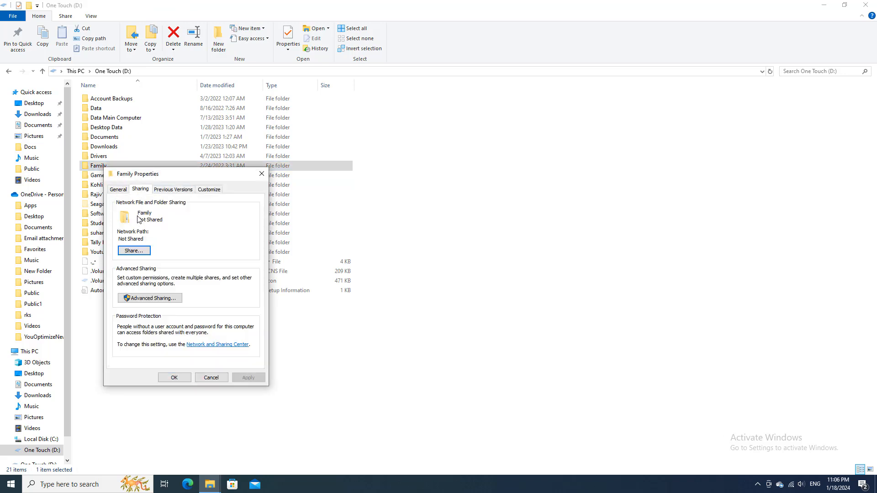
left_click(146, 296)
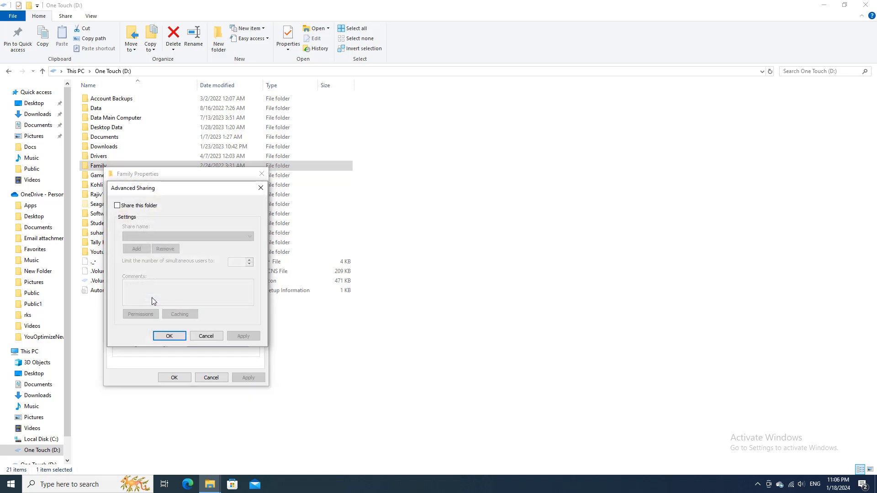
left_click(138, 207)
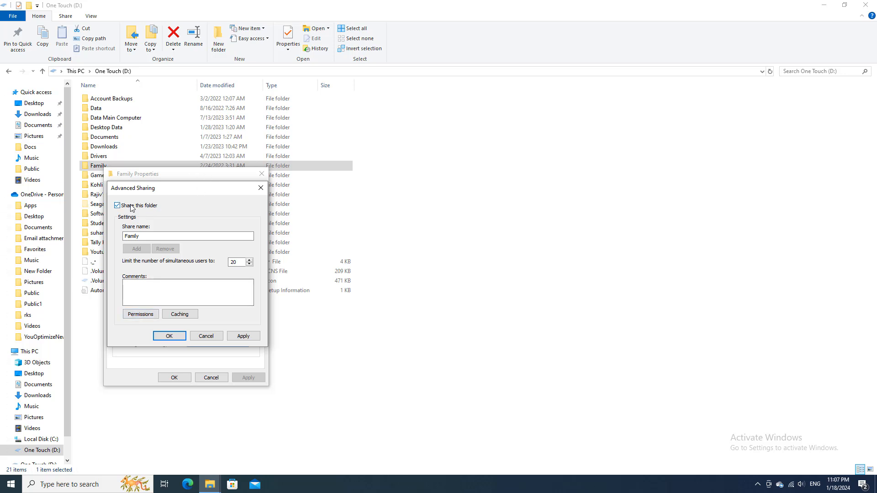
- Keep the share name Family, accept Read permission for Everyone, and confirm the Family folder's sharing settings
left_click_drag(153, 188, 236, 199)
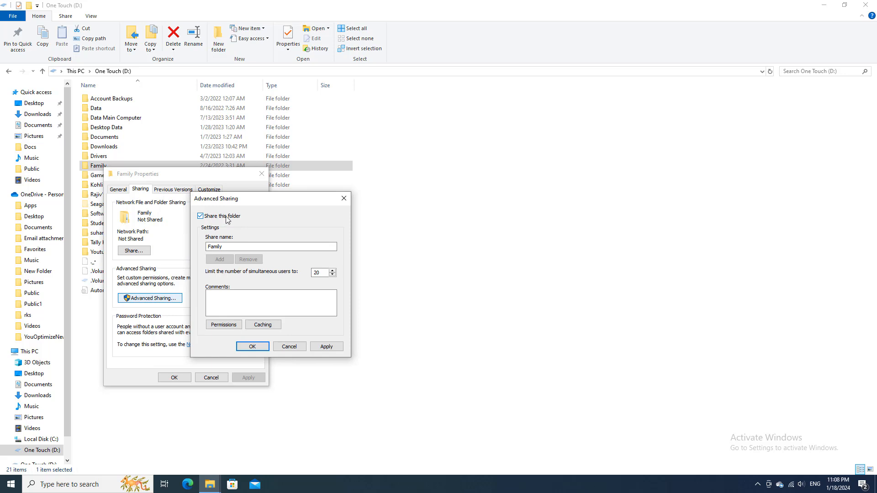
left_click(224, 246)
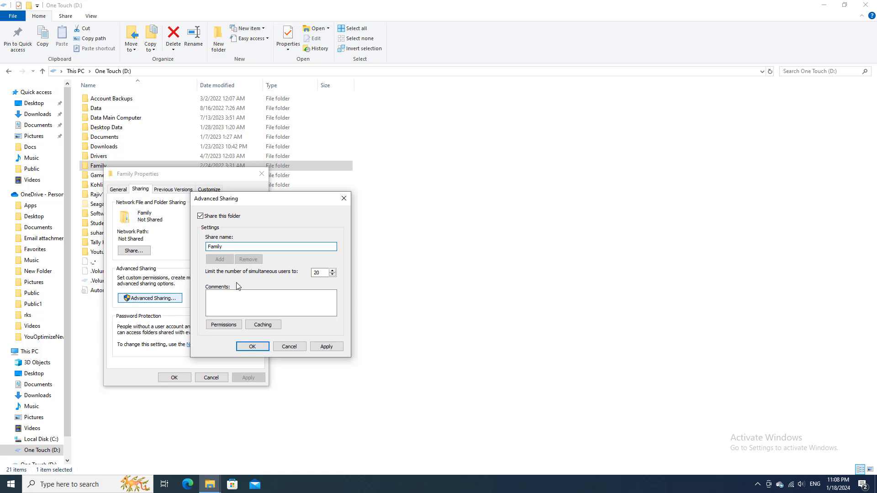
left_click(224, 325)
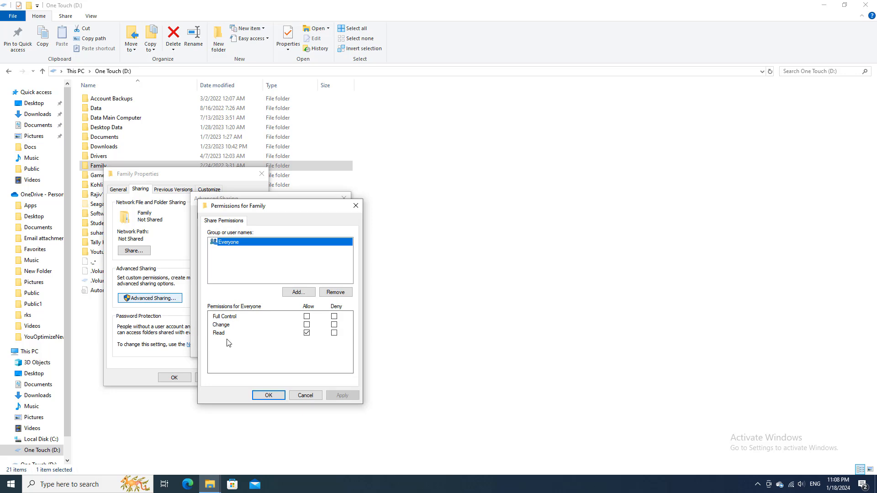
left_click(268, 396)
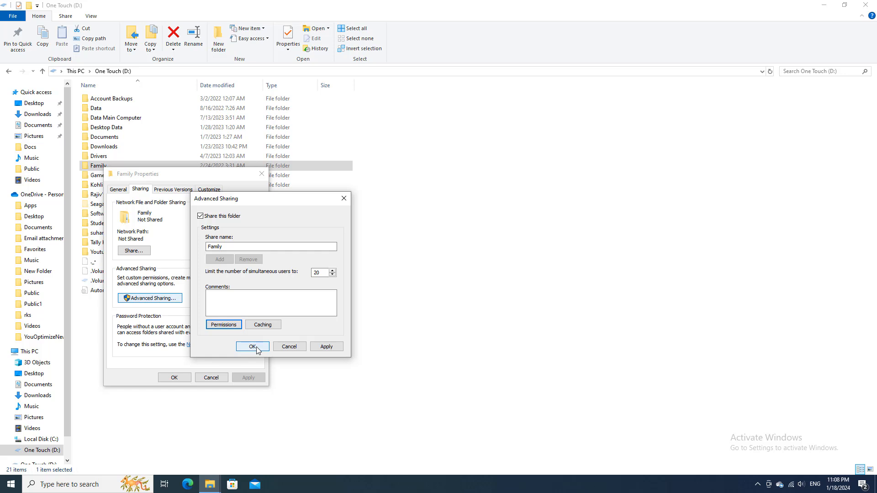
left_click(252, 346)
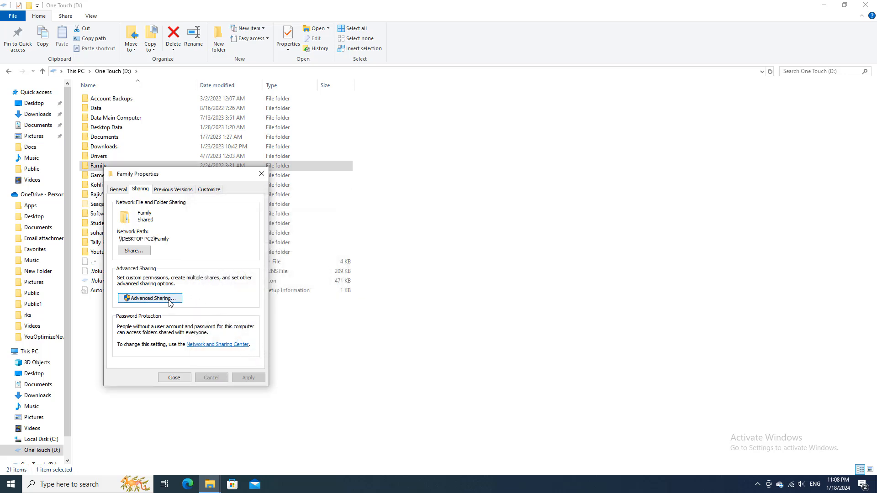
left_click(174, 378)
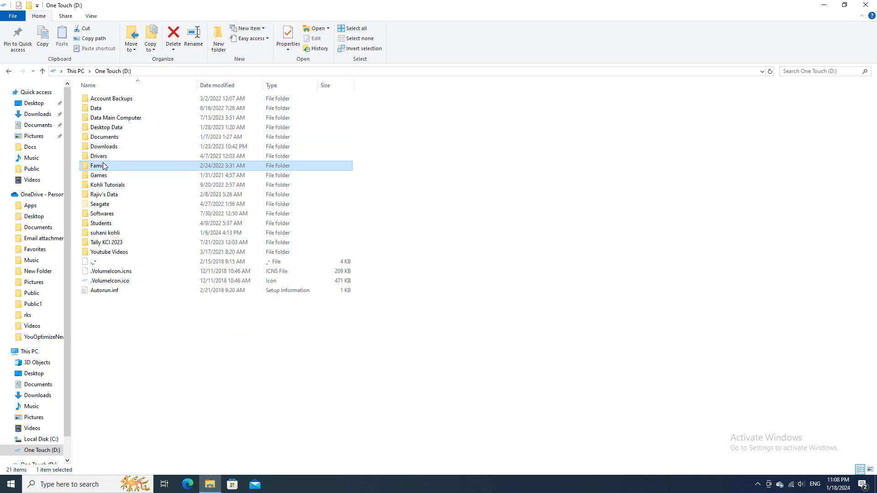
- On the Windows 11 computer, check the device and Windows specifications on the system's About page and close it
mouse_move(108, 166)
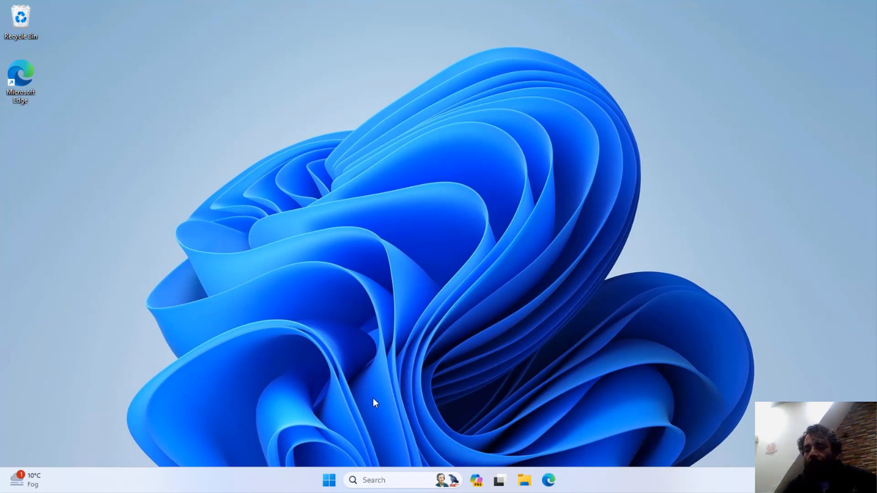
right_click(329, 480)
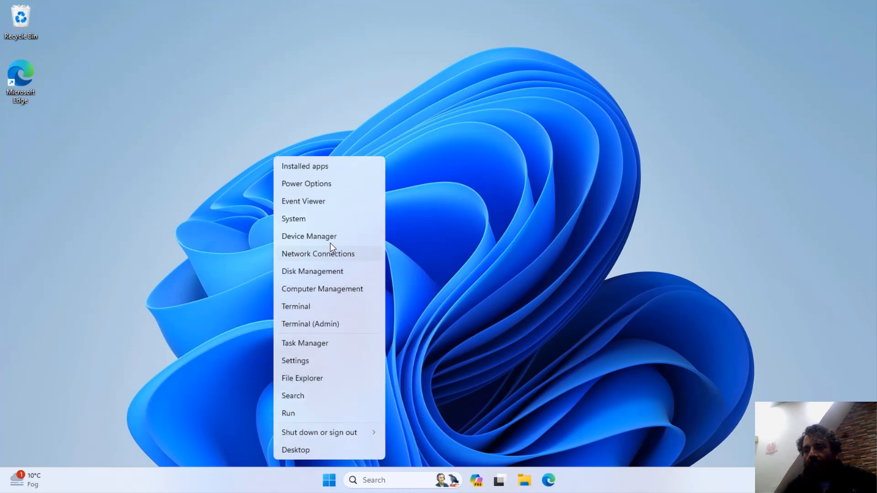
left_click(319, 219)
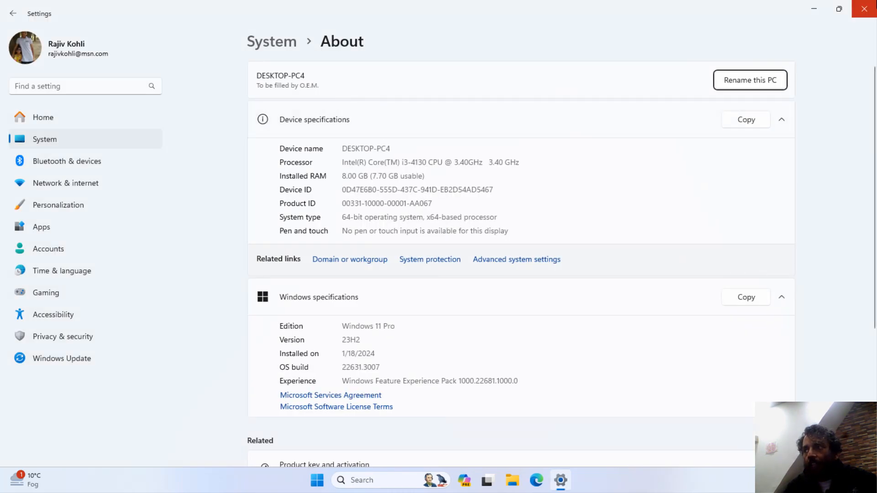
left_click(865, 6)
- Browse the network to DESKTOP-PC2 in File Explorer and open its shared Family folder
left_click(525, 480)
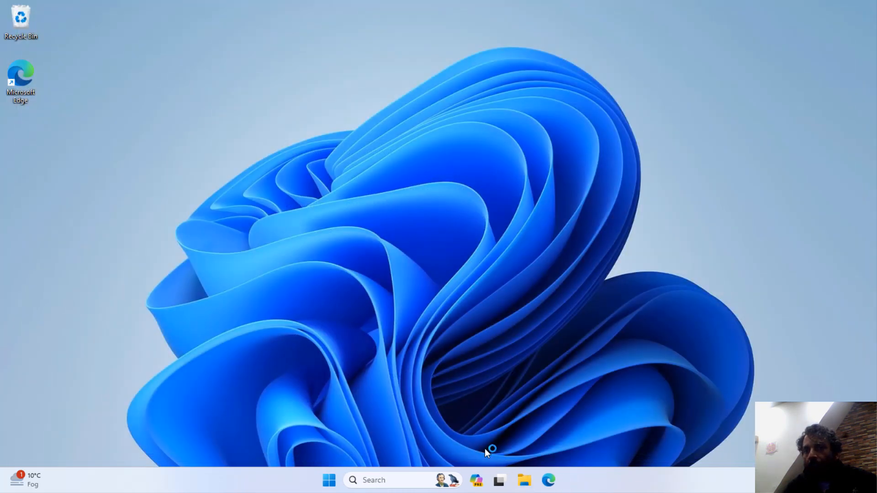
left_click(40, 363)
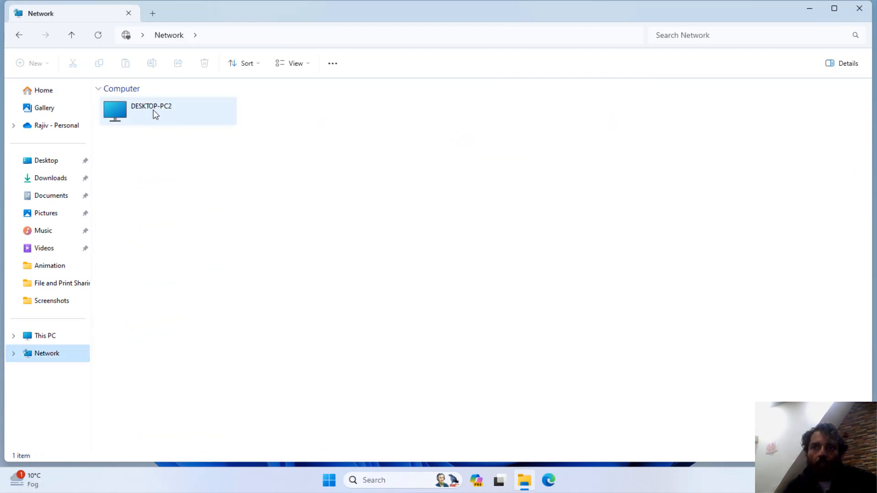
double_click(154, 110)
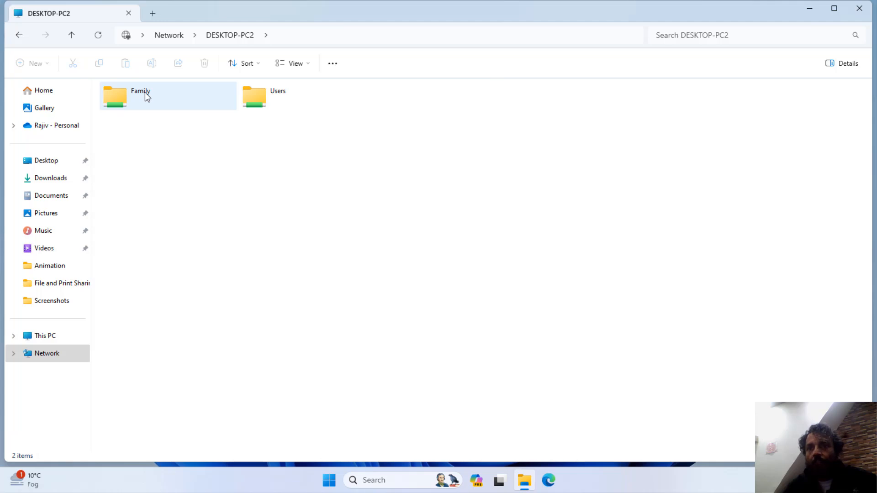
double_click(144, 94)
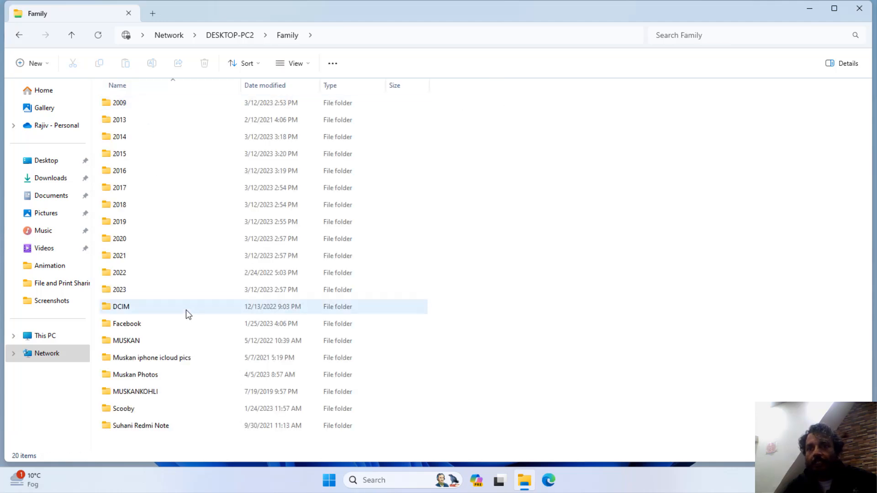
double_click(135, 294)
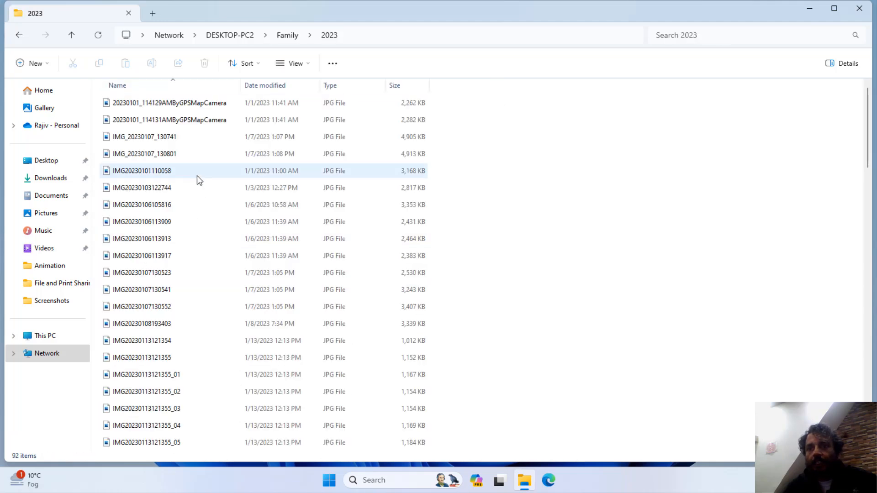
double_click(146, 171)
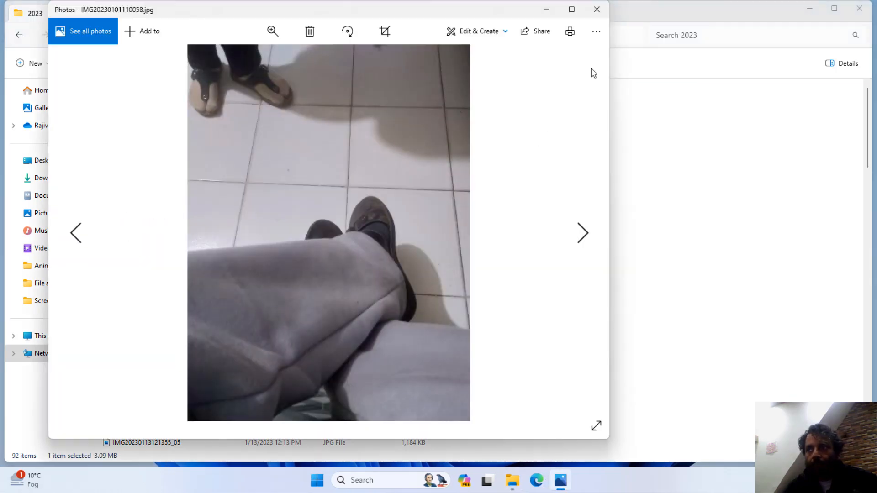
left_click(597, 10)
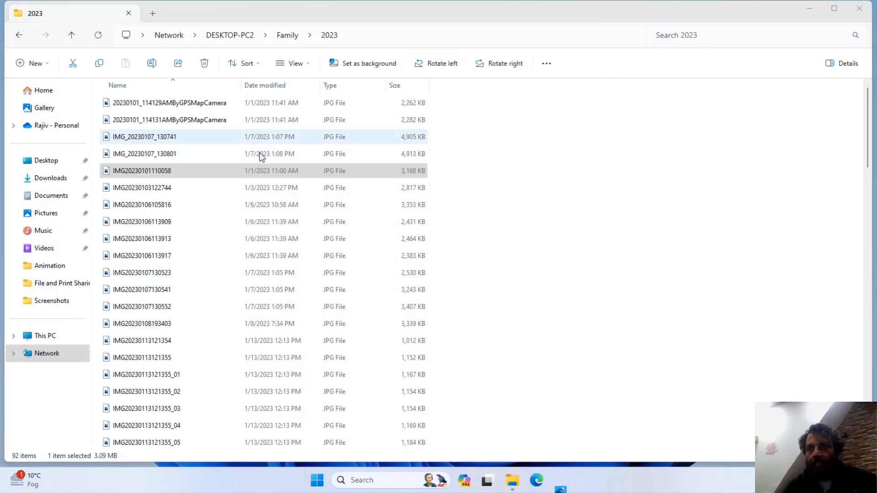
right_click(153, 174)
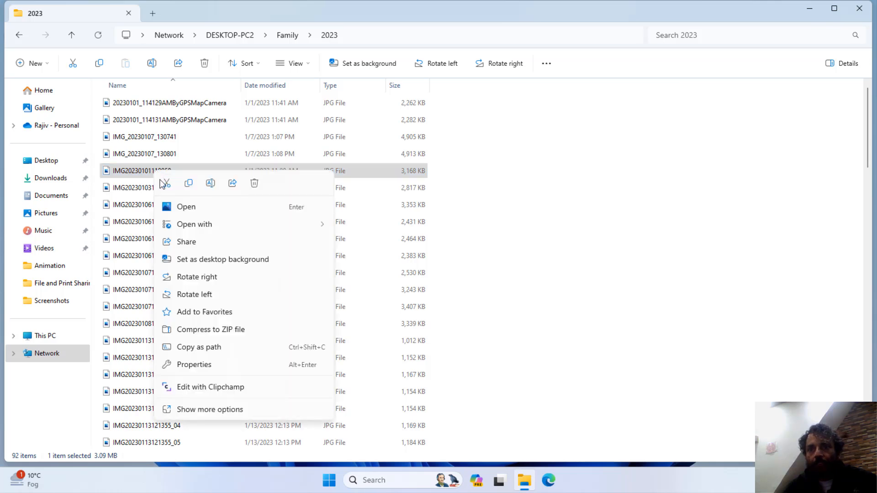
left_click(190, 188)
key("super+d")
right_click(150, 105)
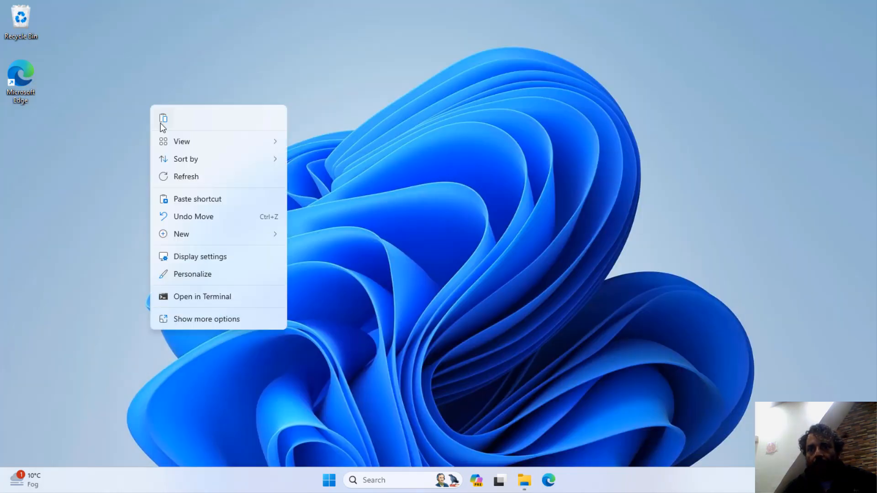
left_click(167, 124)
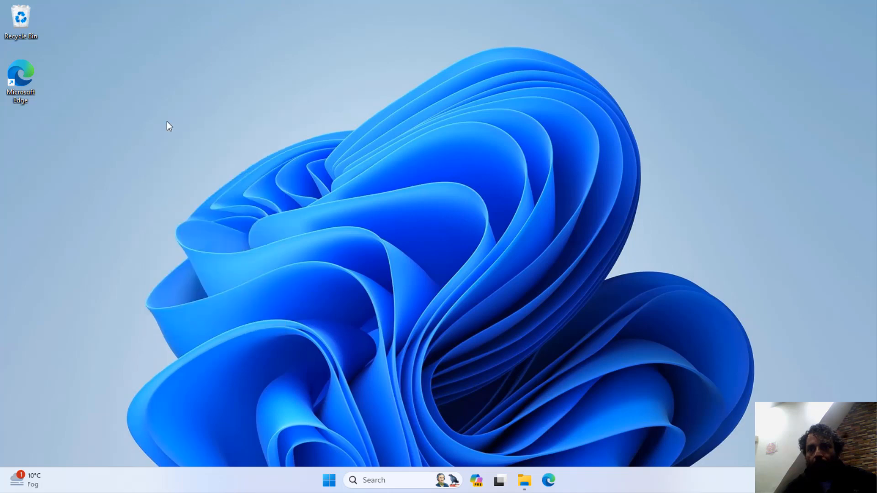
left_click(524, 480)
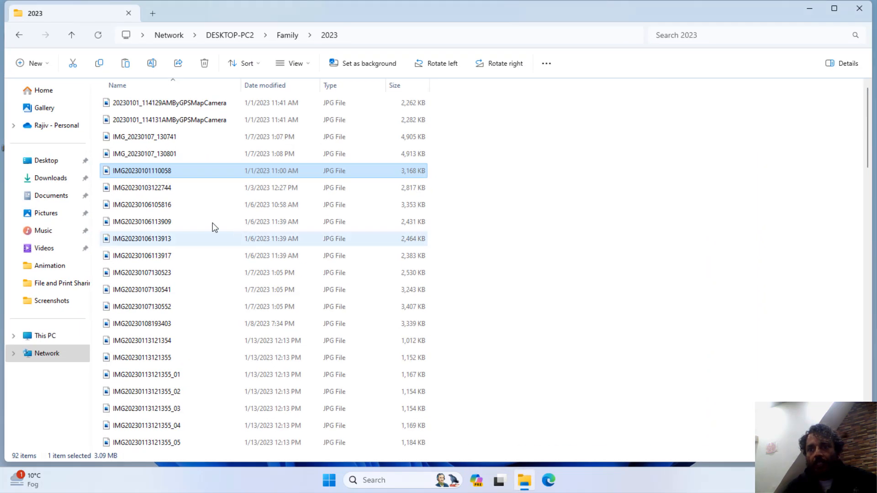
right_click(141, 173)
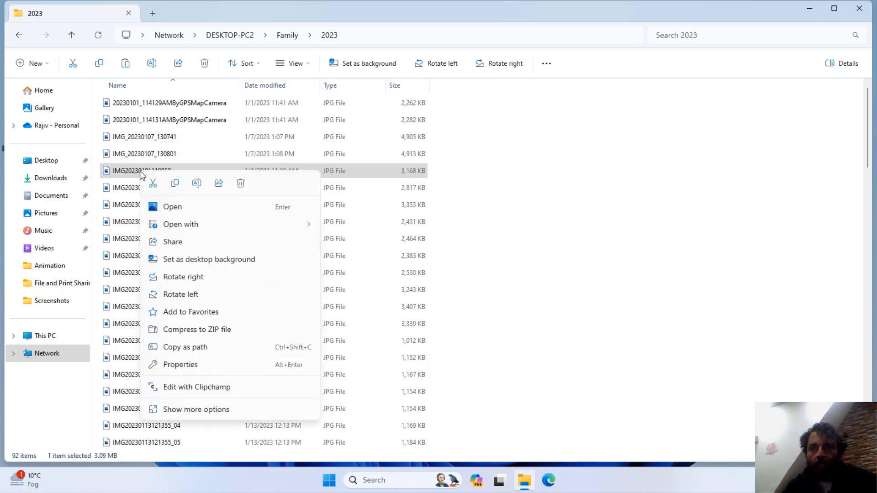
left_click(241, 184)
left_click(473, 249)
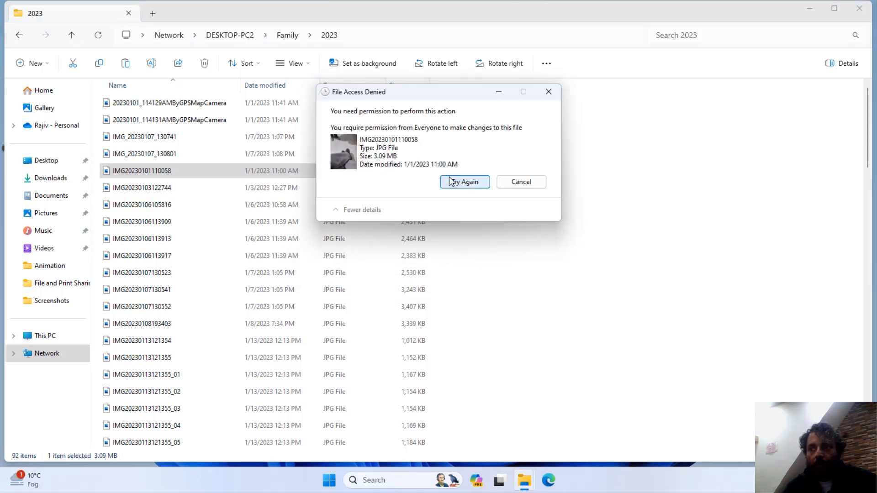
left_click(532, 184)
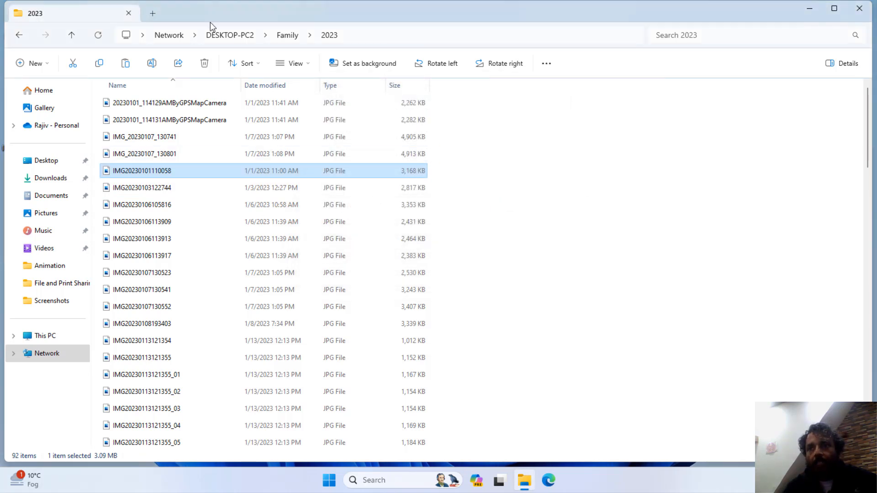
- Return to the shares of DESKTOP-PC2 and open the Public folder inside the shared Users folder
left_click(230, 35)
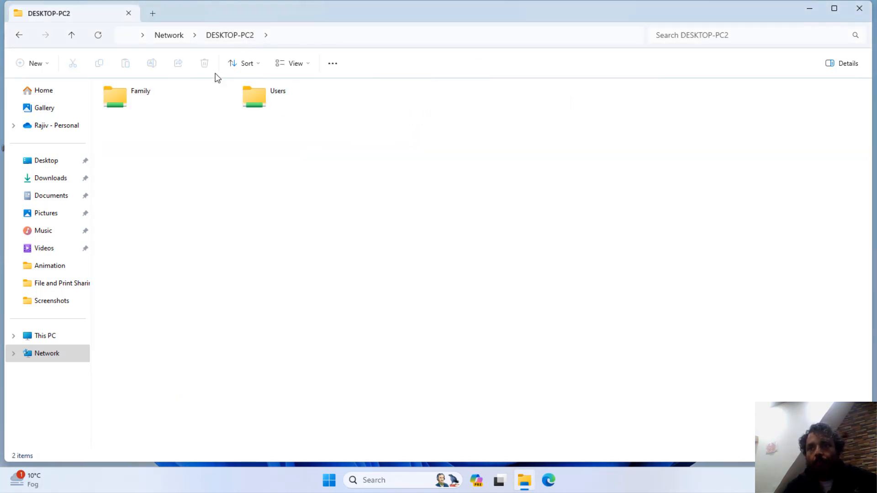
double_click(254, 98)
double_click(136, 102)
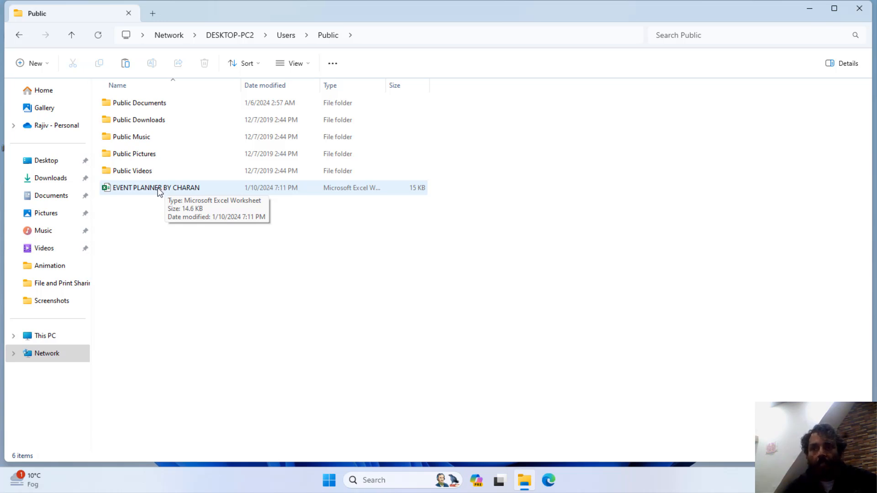
- Move the event planner Excel worksheet from the shared Public folder to the local desktop
left_click(169, 187)
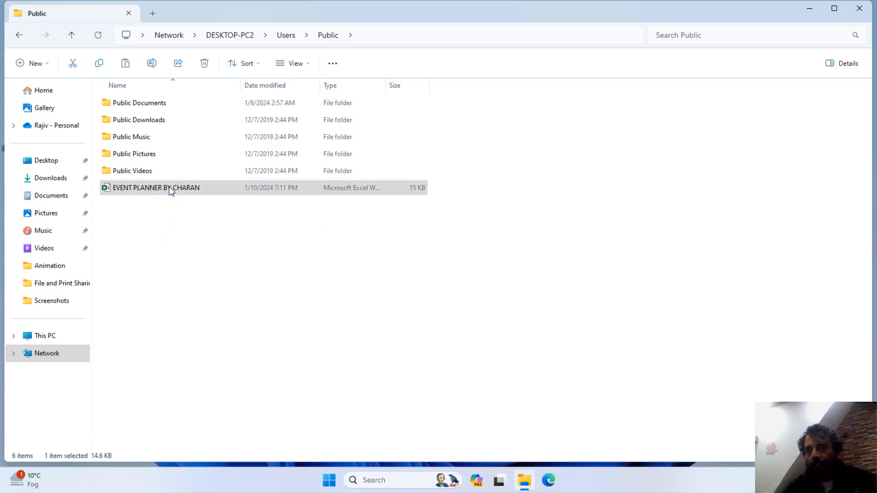
right_click(169, 187)
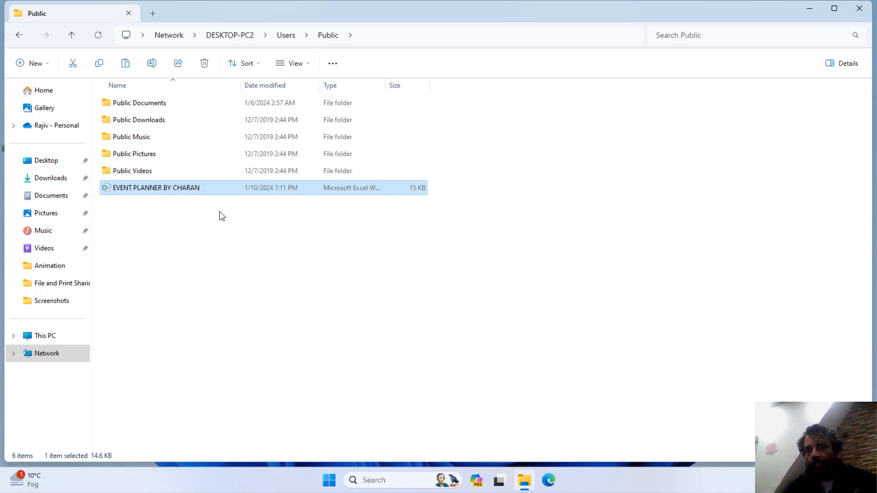
key("super+d")
right_click(207, 125)
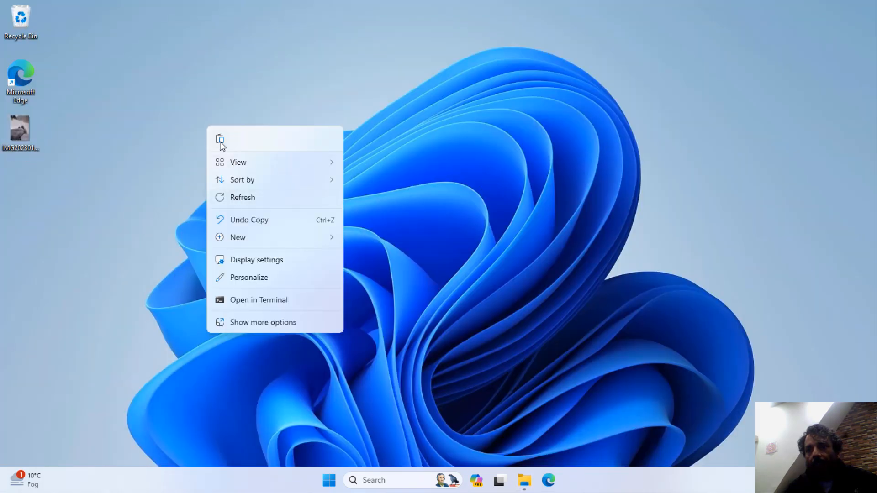
left_click(221, 140)
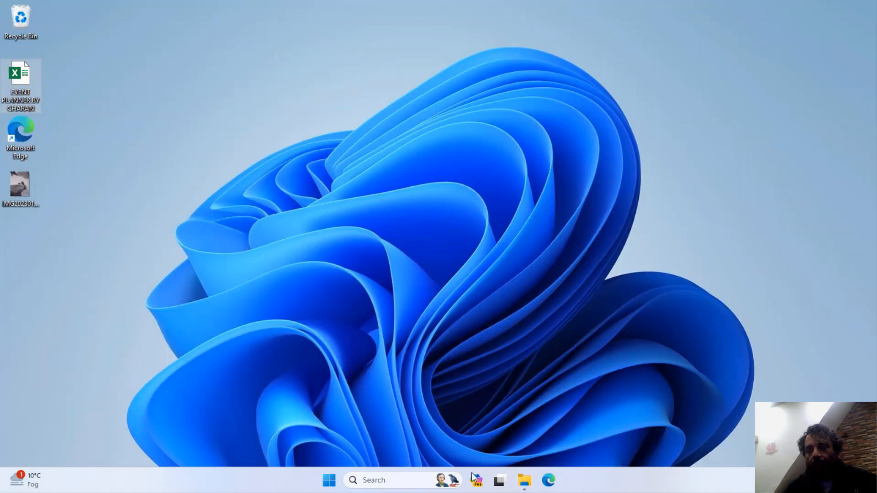
- Create a text document named Sample in the shared Public folder of DESKTOP-PC2
left_click(524, 482)
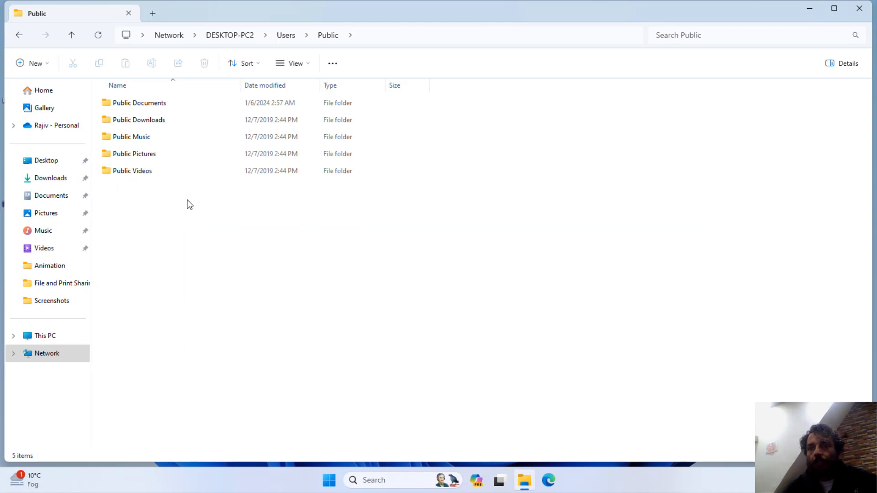
right_click(140, 198)
mouse_move(207, 287)
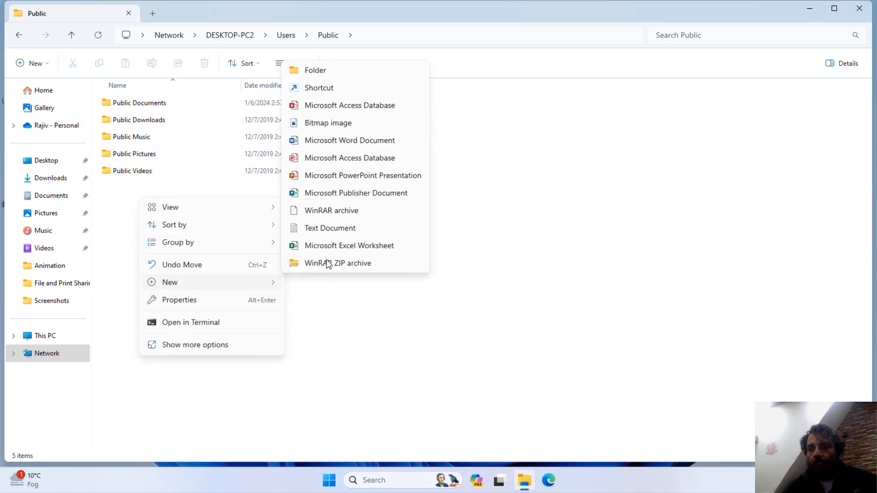
left_click(324, 228)
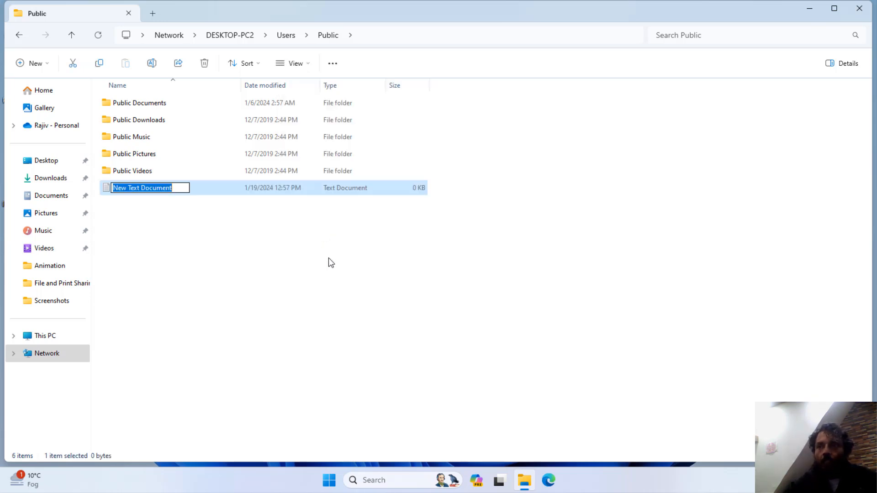
type("Sample")
key("Return")
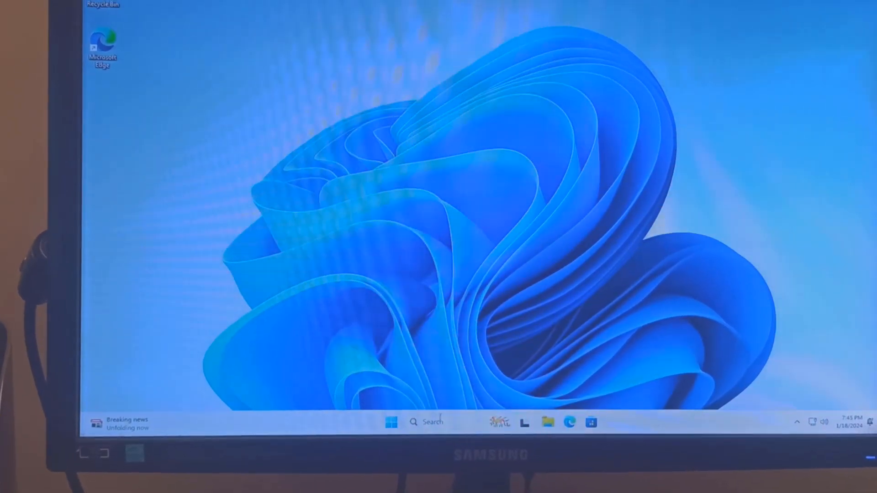
- Open Control Panel, and view the Printers & scanners page under Bluetooth & devices in Settings
left_click(441, 421)
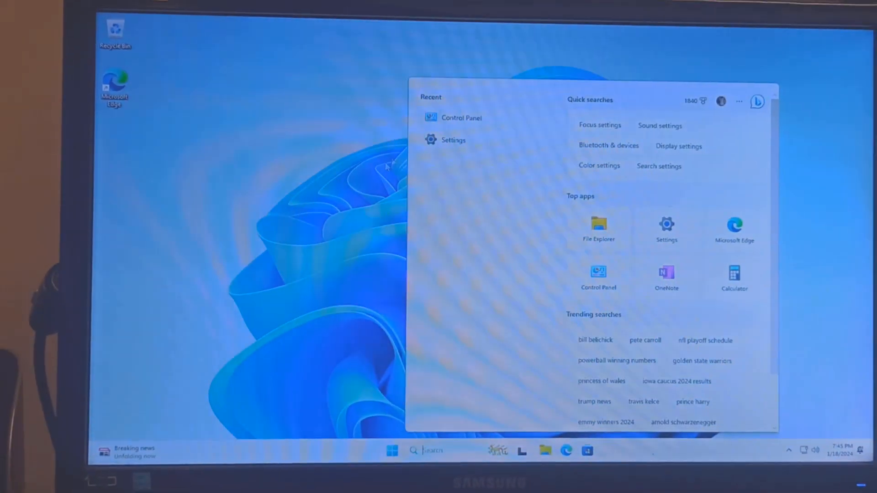
left_click(459, 118)
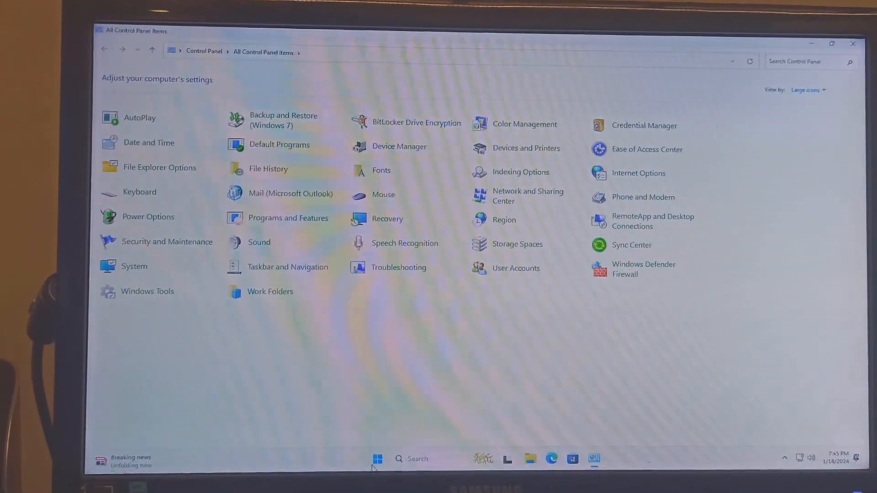
left_click(380, 467)
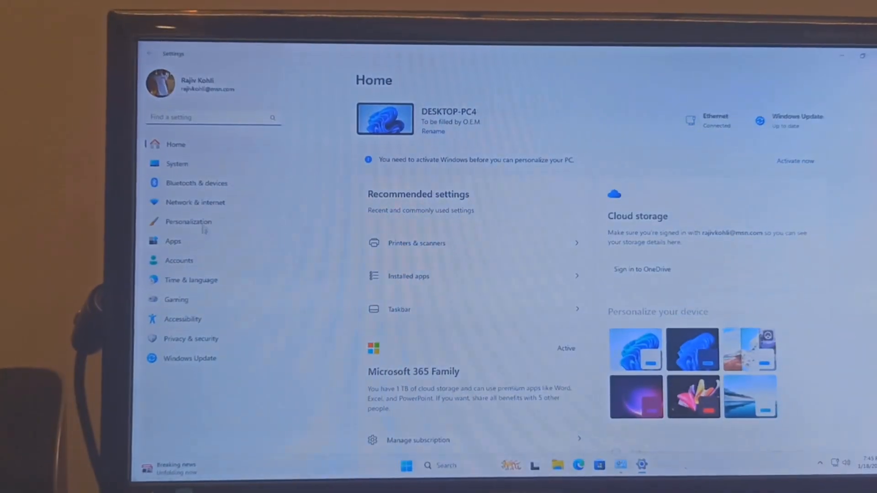
left_click(190, 187)
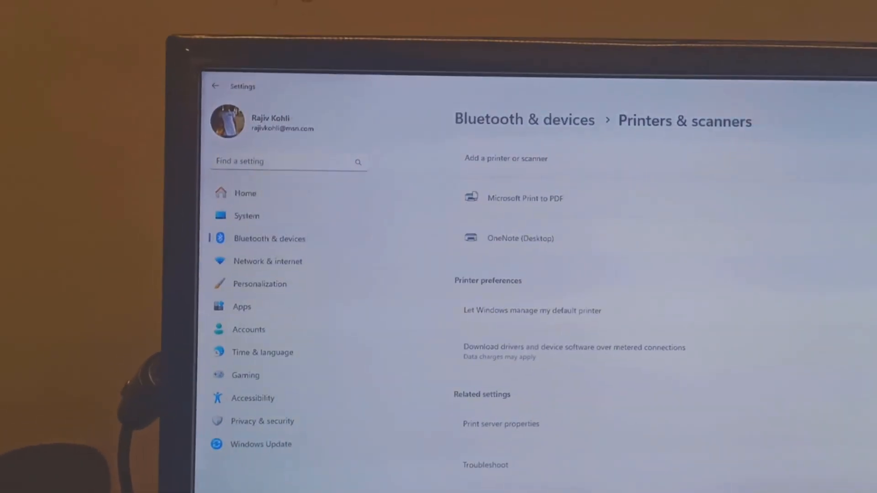
key("super")
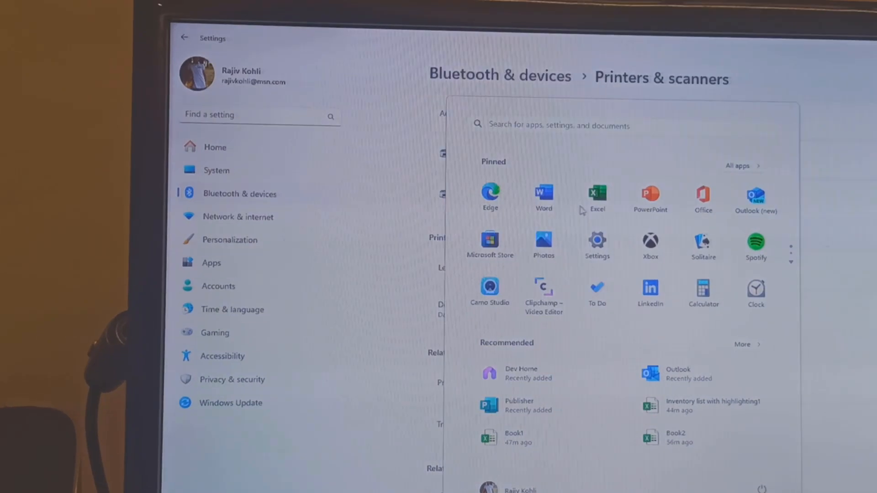